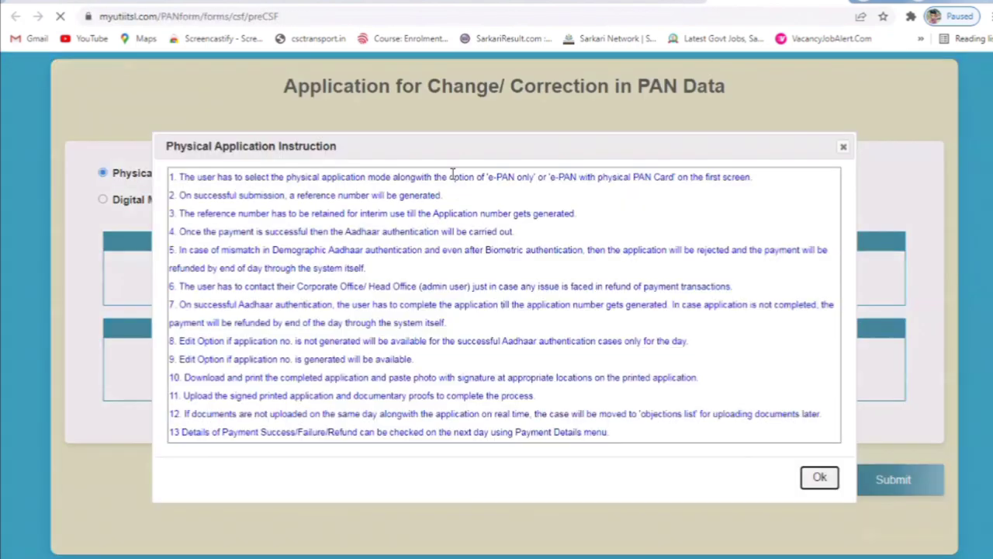
- Dismiss the physical application instructions and enter the applicant's PAN, fixing the typos
click(814, 476)
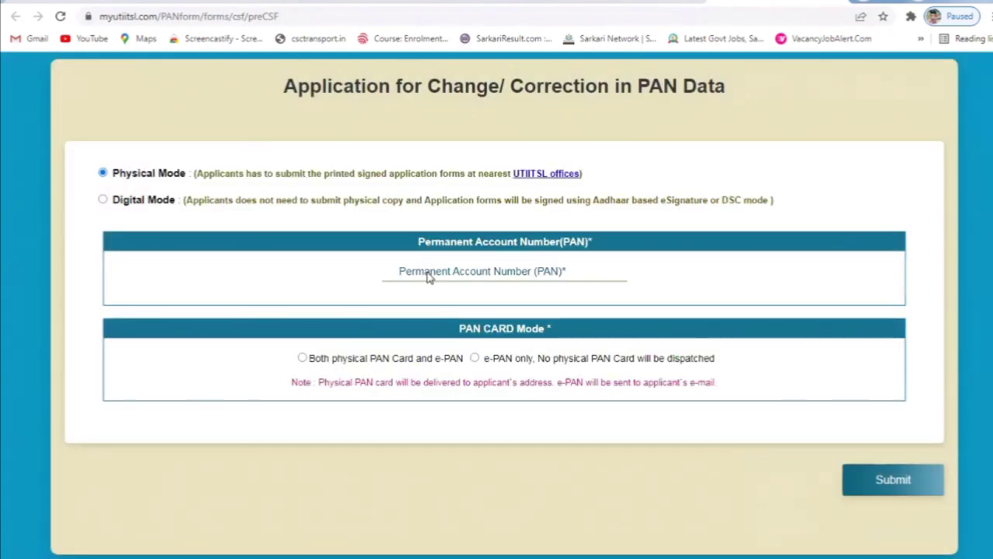
click(431, 277)
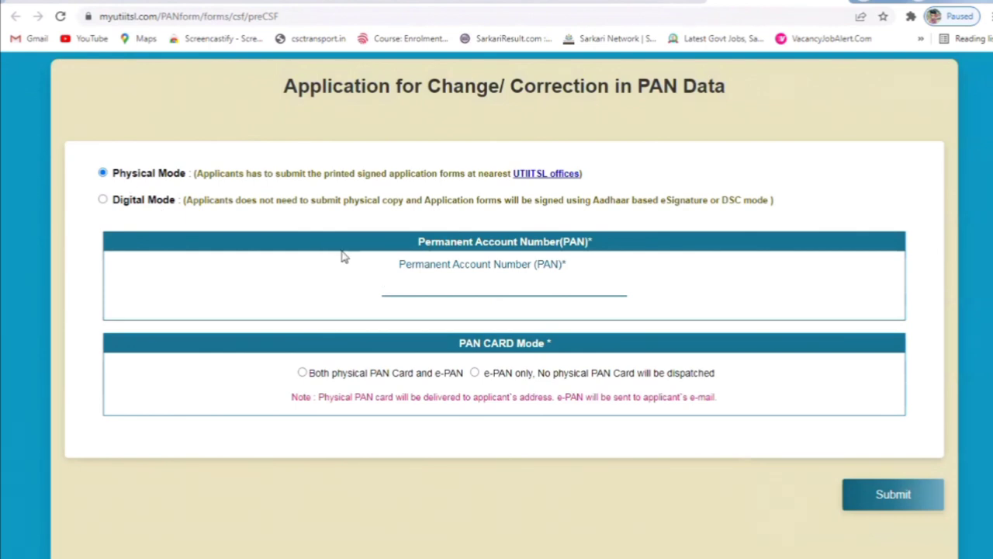
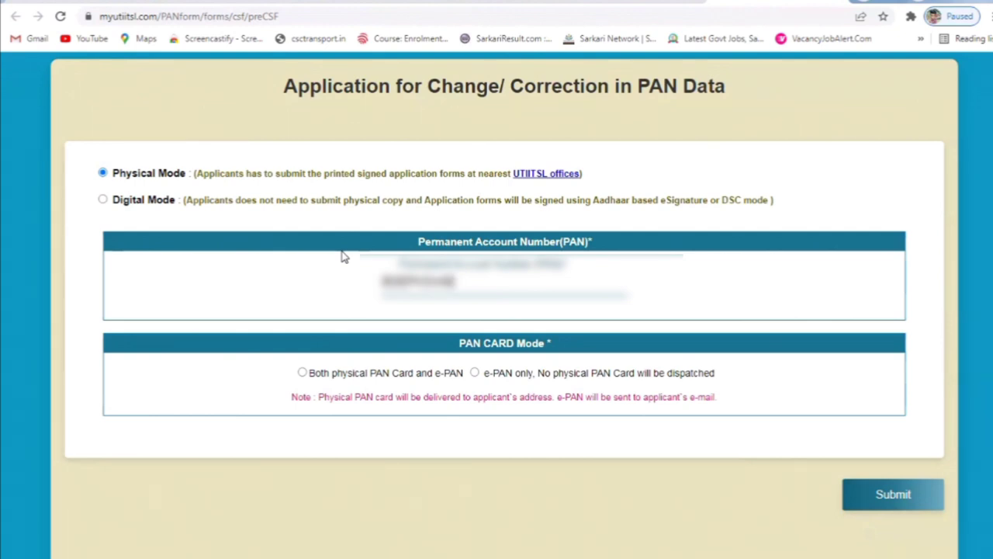
- Re-enter the PAN to confirm it, choose both physical PAN card and e-PAN, and submit
click(392, 313)
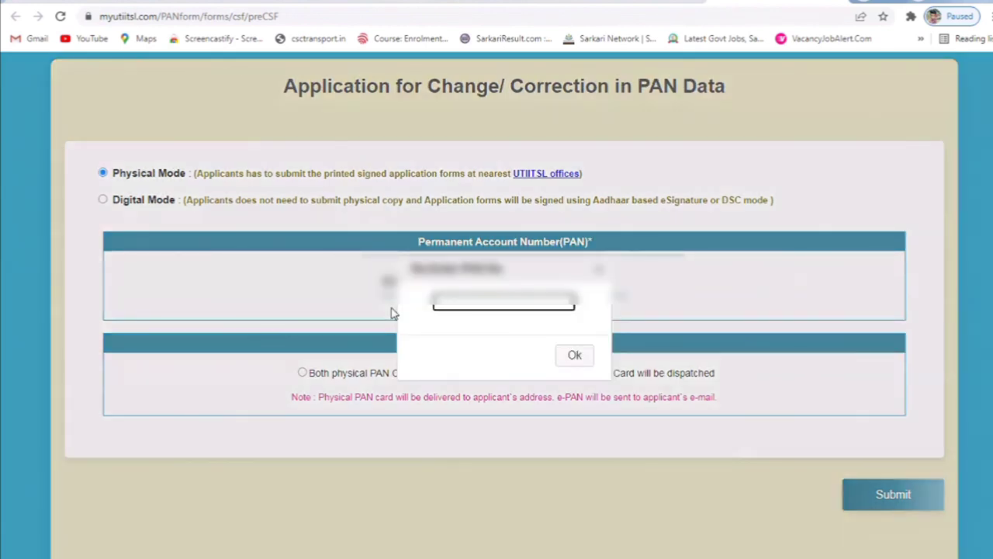
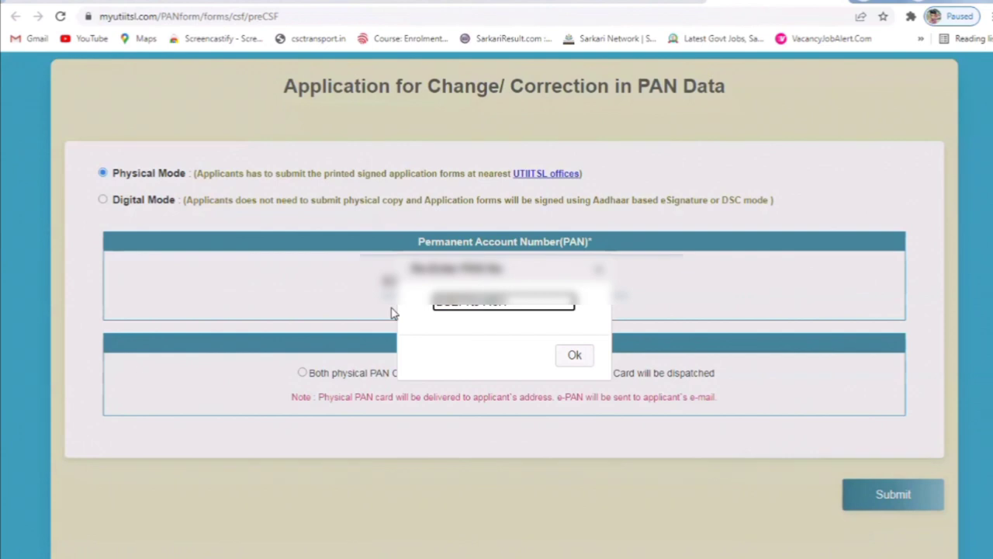
click(565, 362)
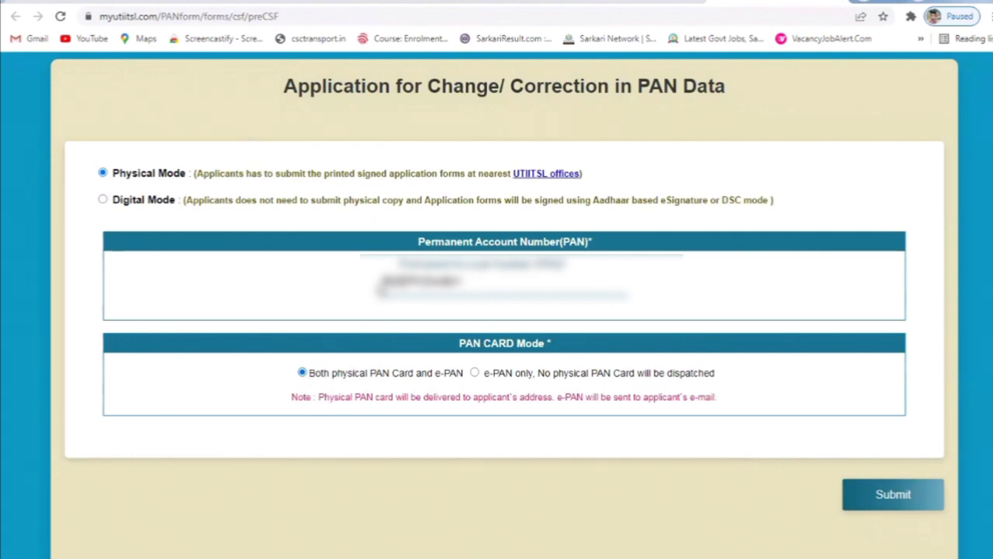
click(897, 500)
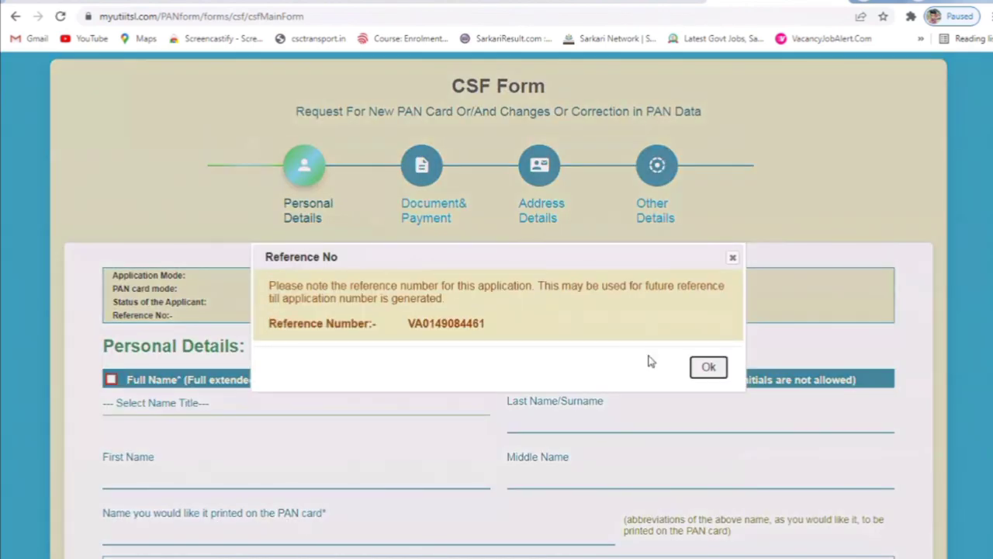
- Dismiss the reference number notice and set the name title to SHRI
click(700, 370)
scroll(255, 303, down, 3)
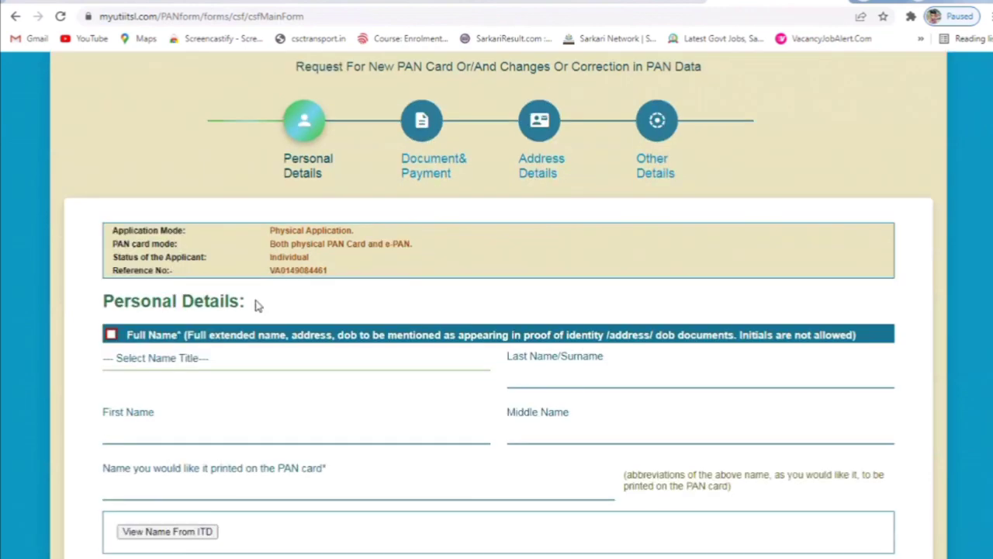
click(200, 199)
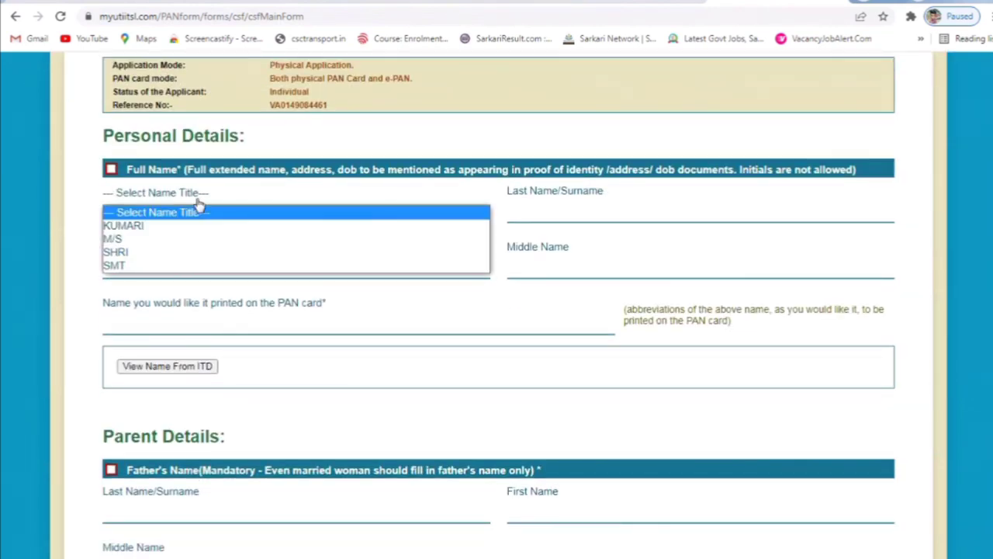
click(212, 261)
- Enter the applicant's surname and first name, then view the name held by ITD
click(588, 202)
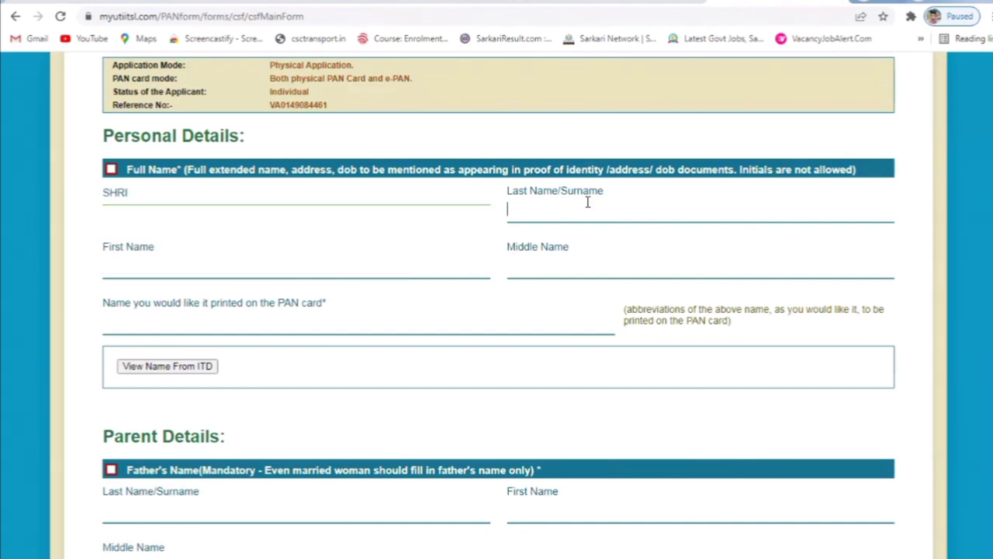
key(Tab)
key(Tab)
key(Tab)
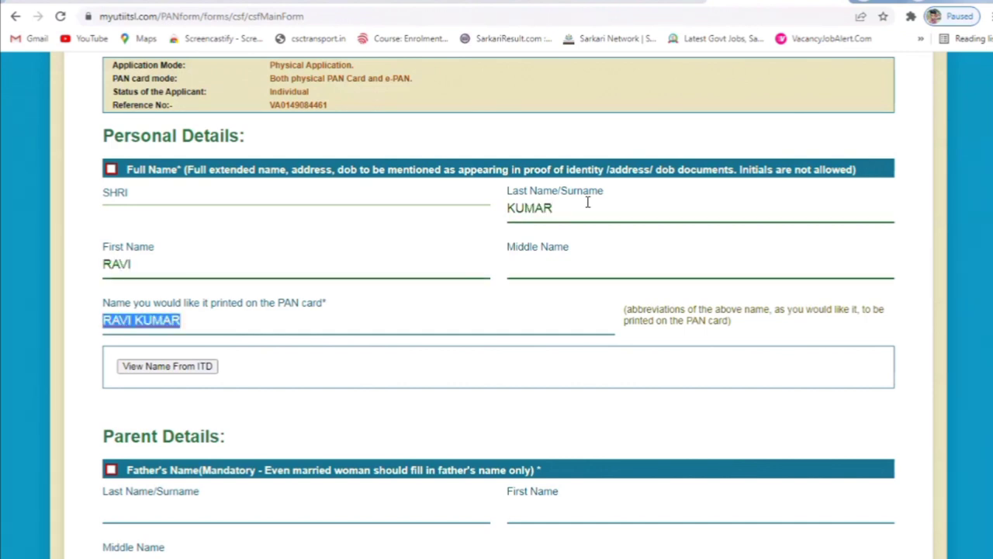
key(Tab)
click(187, 368)
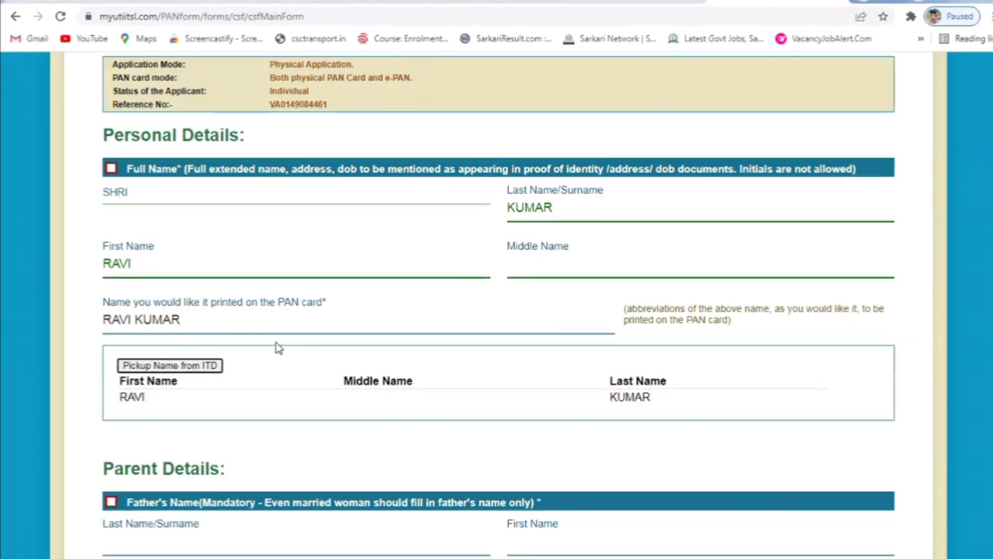
scroll(278, 348, down, 3)
- Enter the father's surname and first name, then view the father's name held by ITD
click(154, 266)
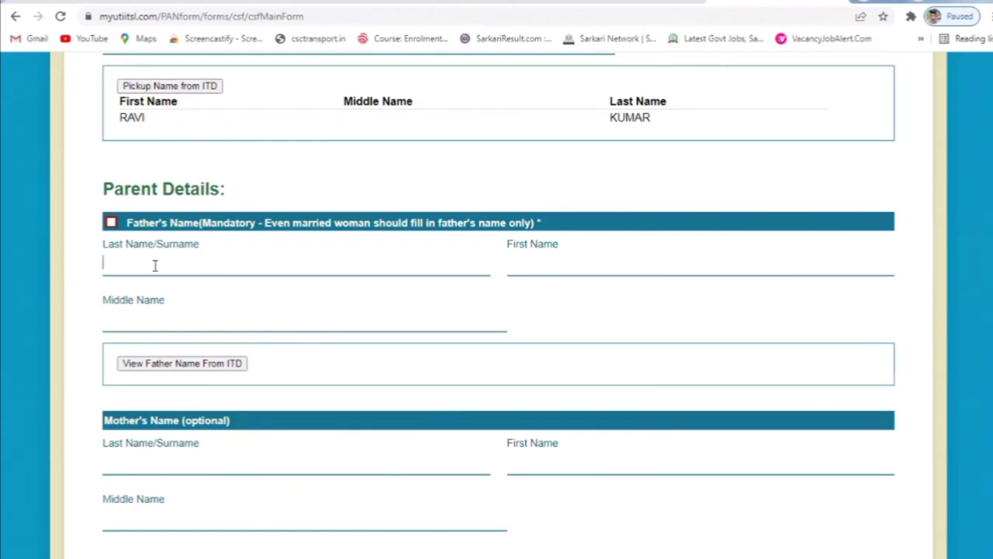
key(Tab)
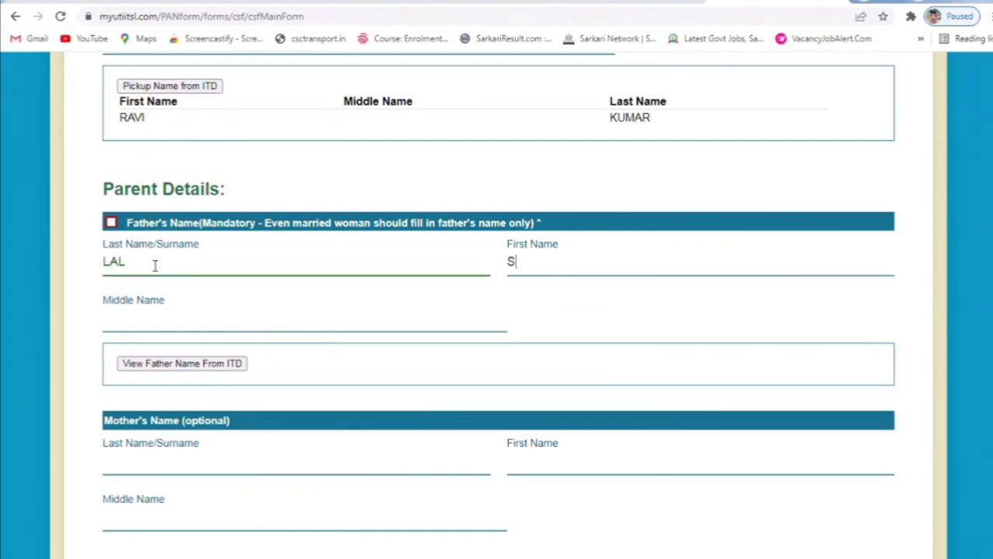
key(Tab)
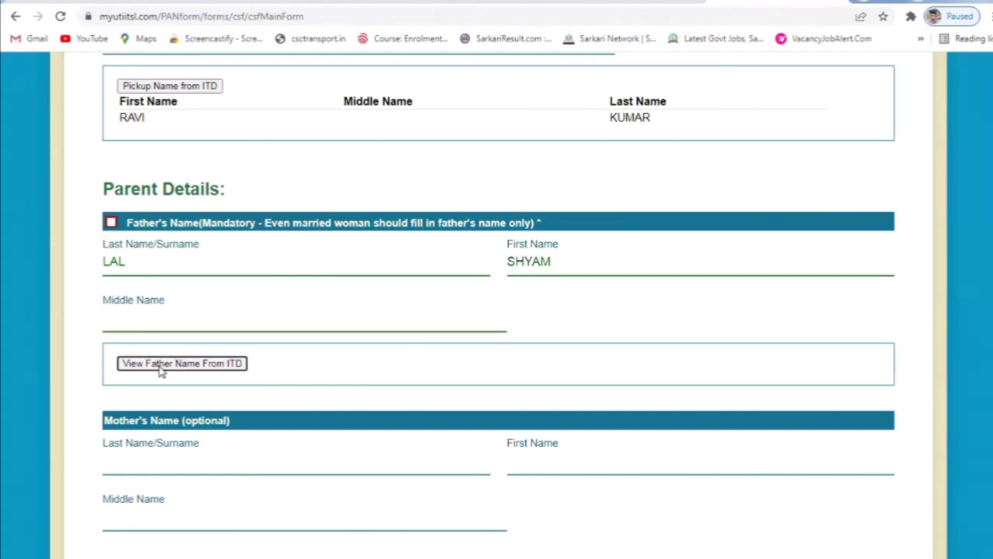
click(160, 367)
- Choose the father's name to print on the card and correct the date of birth
scroll(424, 250, down, 3)
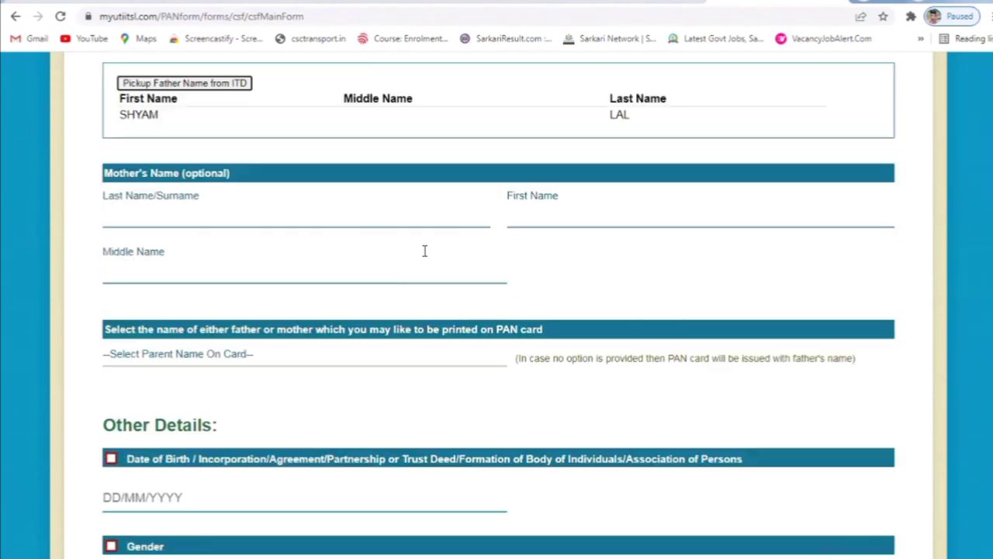
scroll(297, 280, down, 1)
click(215, 283)
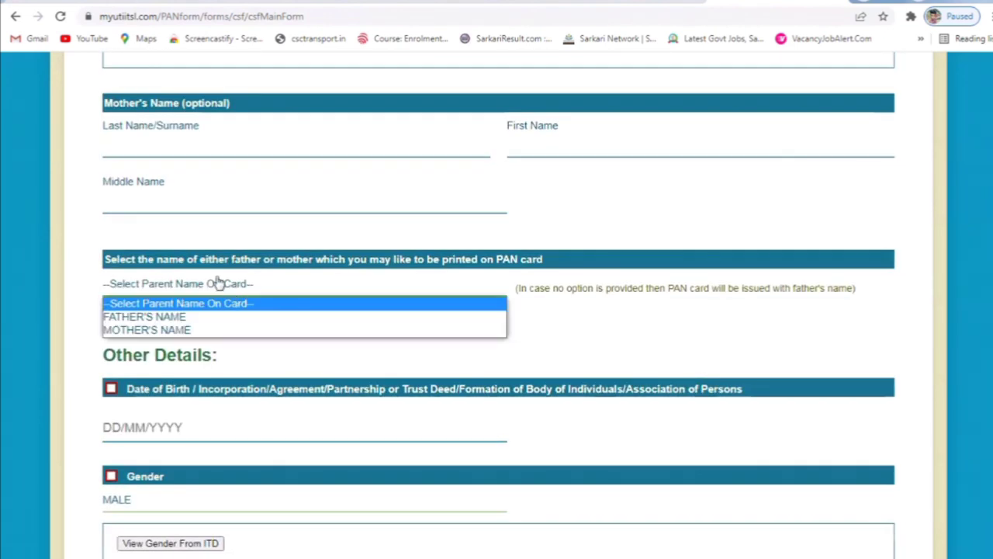
click(159, 317)
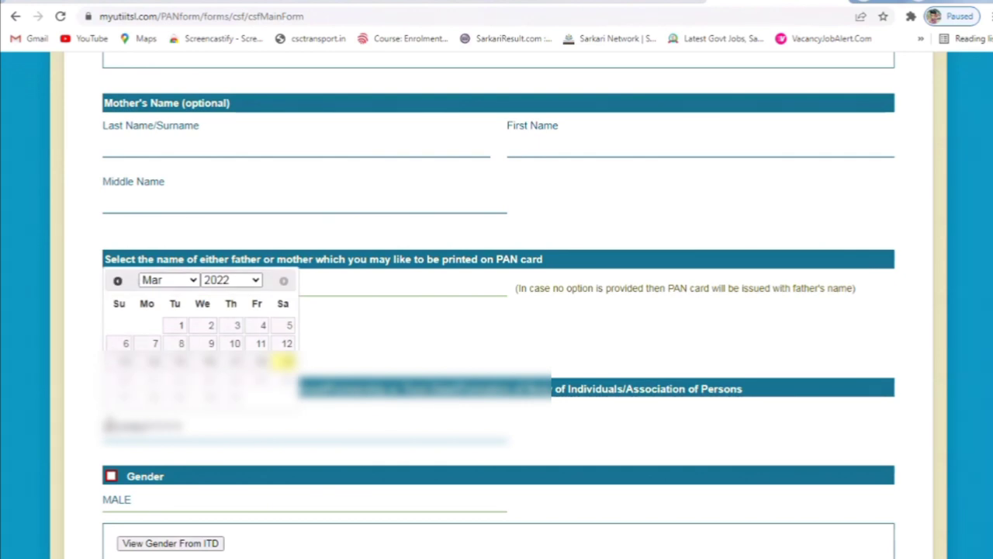
key(BackSpace)
key(BackSpace)
text(1974)
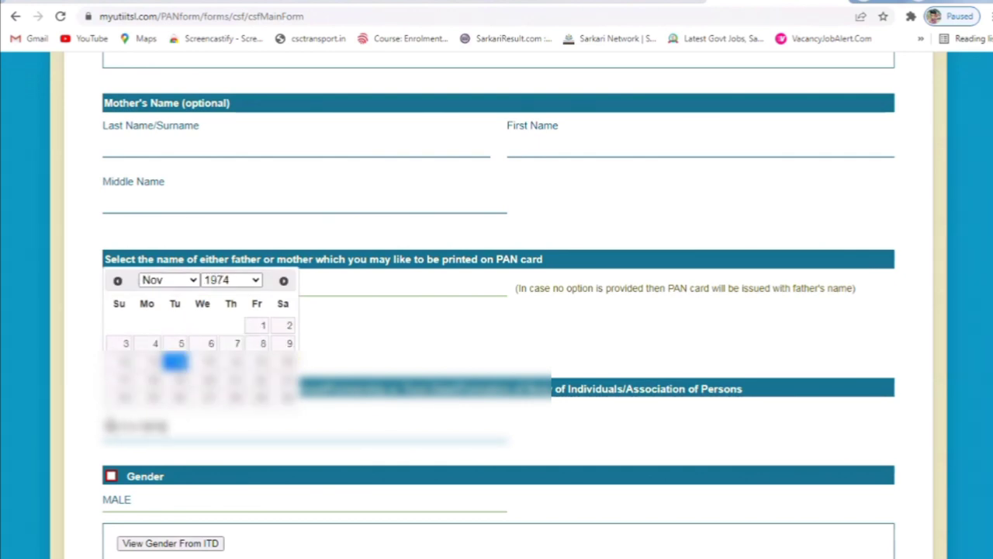
key(Tab)
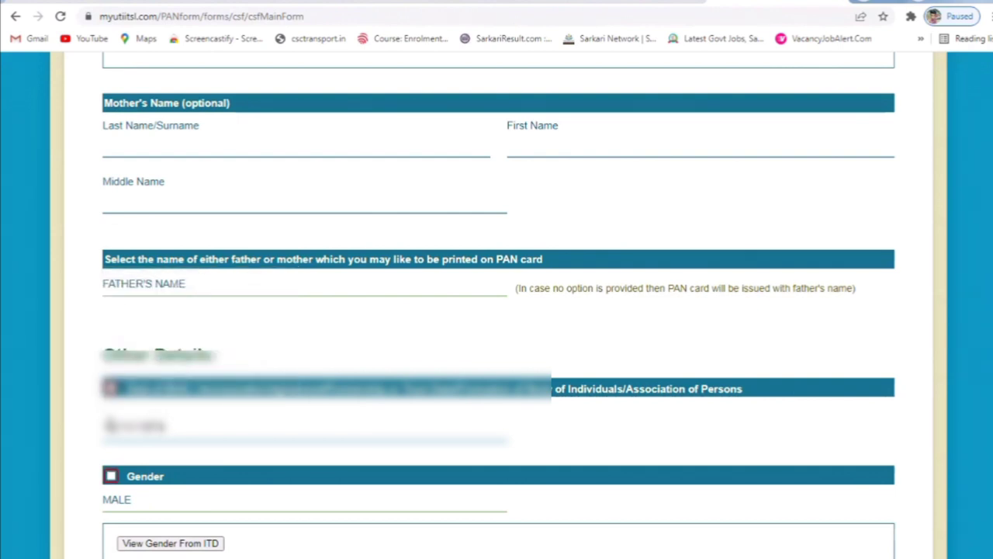
scroll(282, 409, down, 4)
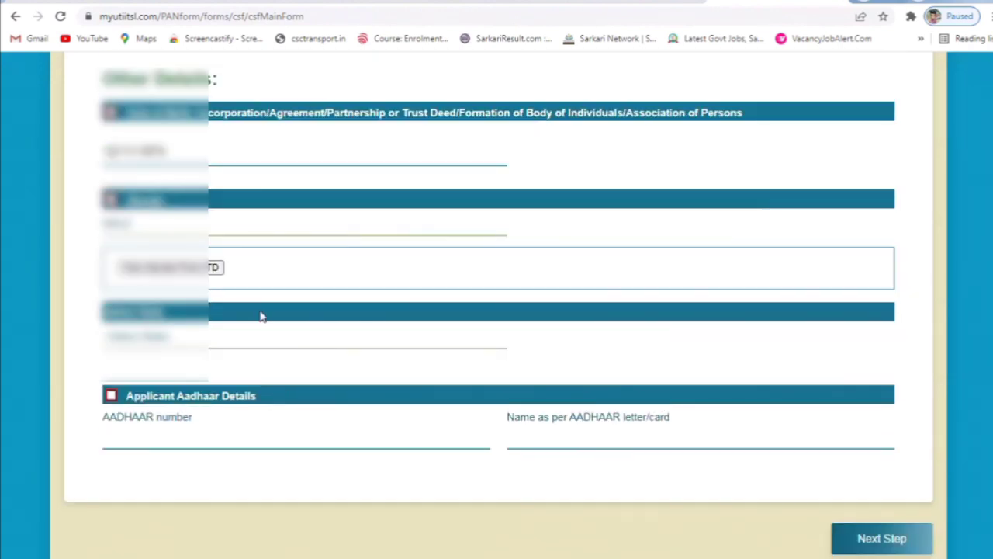
- Show the ITD-held gender and select HARYANA as the state
click(184, 273)
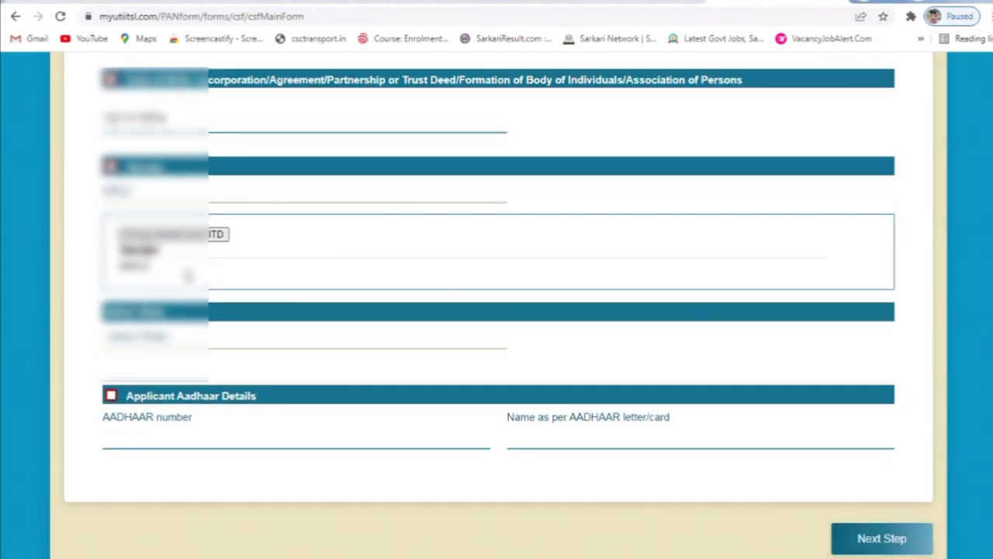
click(167, 336)
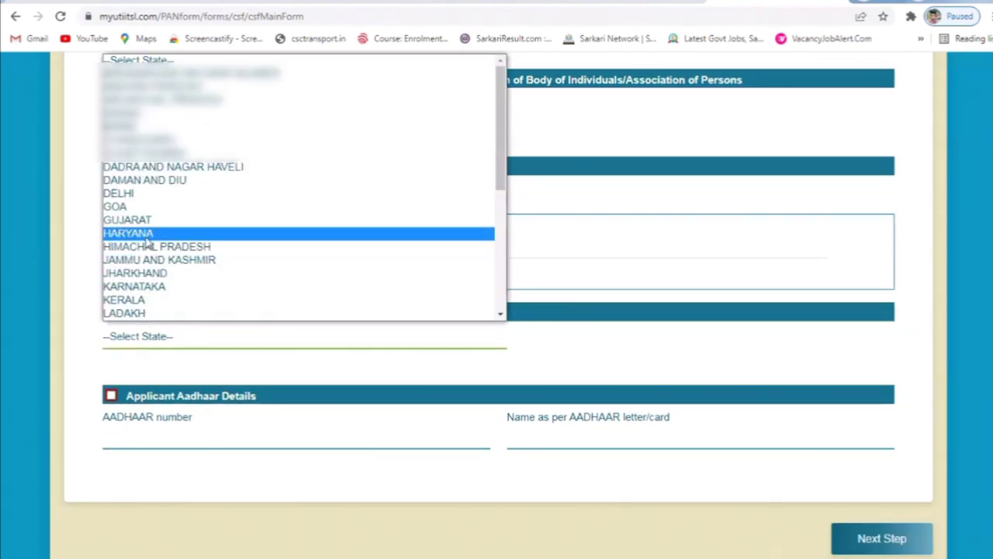
click(128, 232)
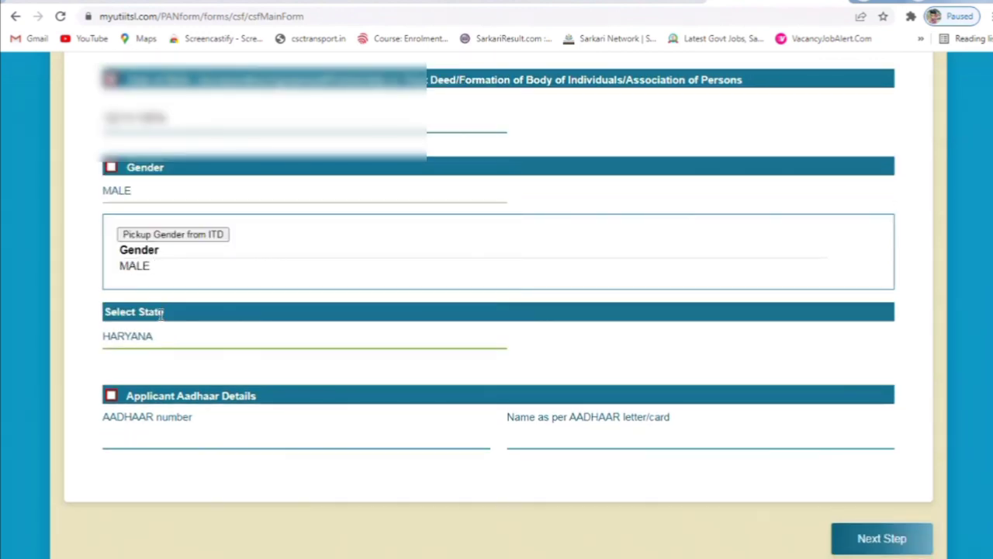
- Enter and re-confirm the Aadhaar number, add the name as on Aadhaar, and go to Document Details
click(197, 437)
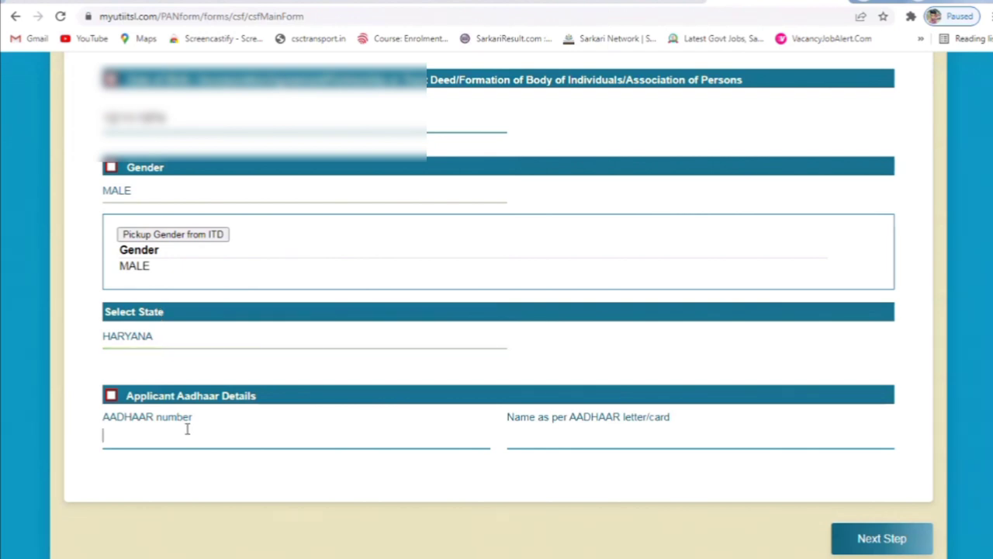
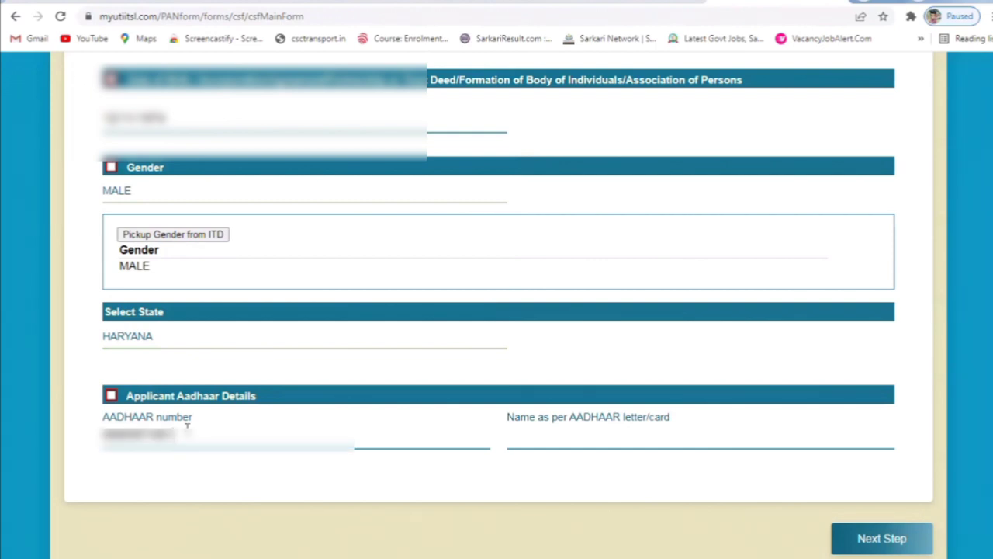
click(217, 471)
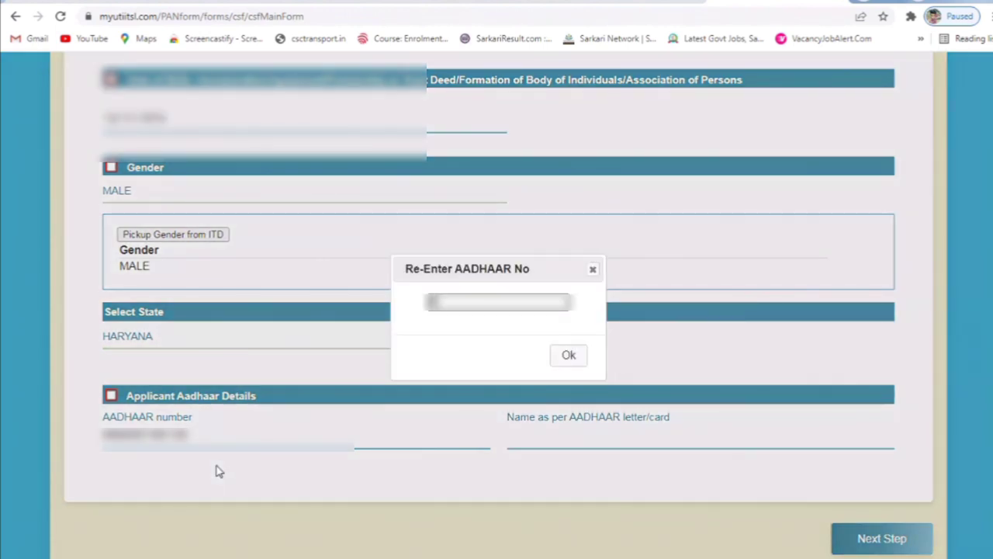
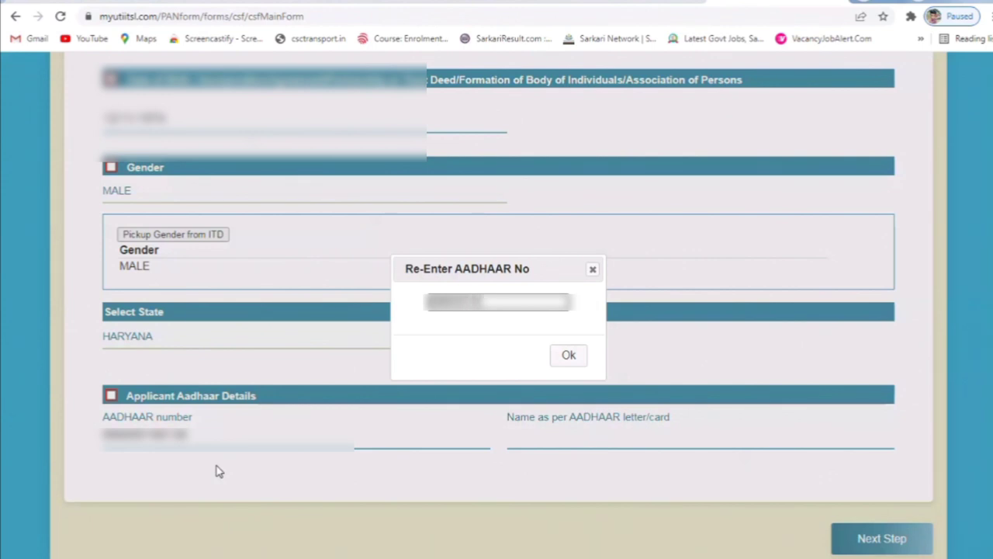
click(567, 357)
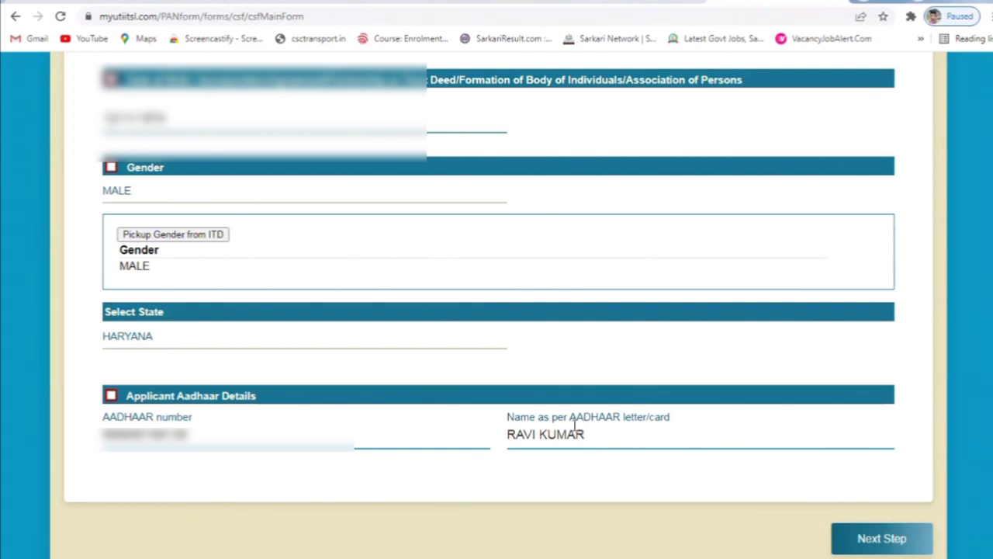
click(876, 548)
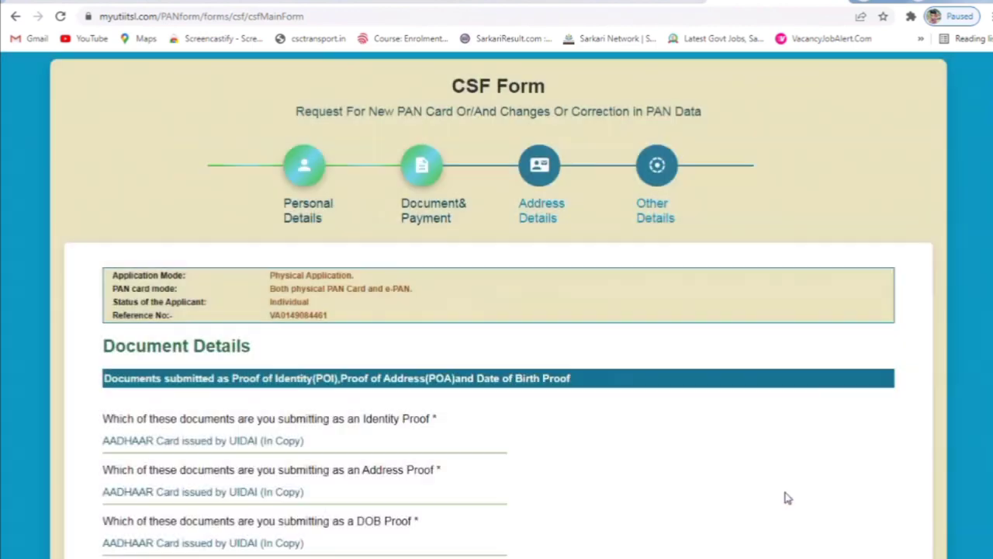
- Set the PAN proof to No Document and proceed to payment
scroll(382, 423, down, 2)
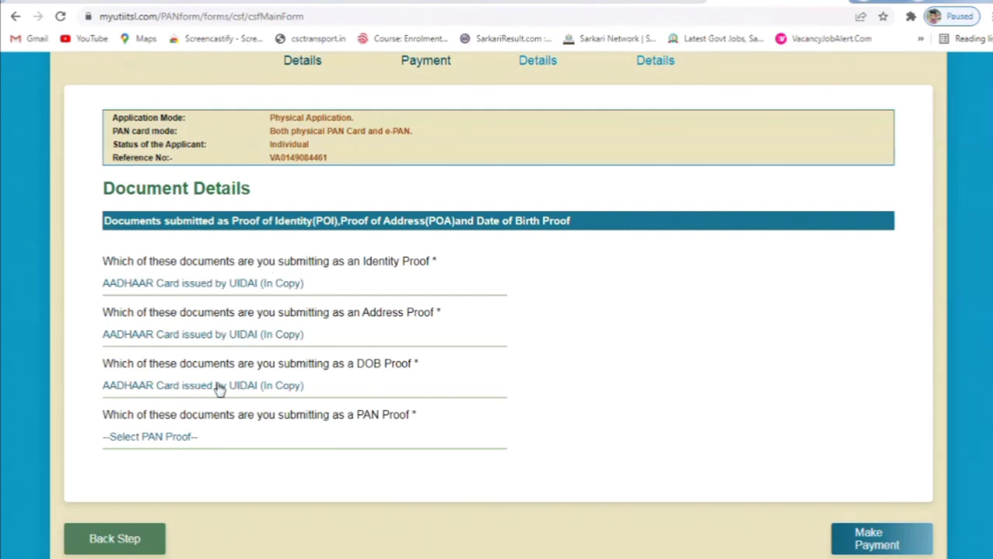
click(223, 441)
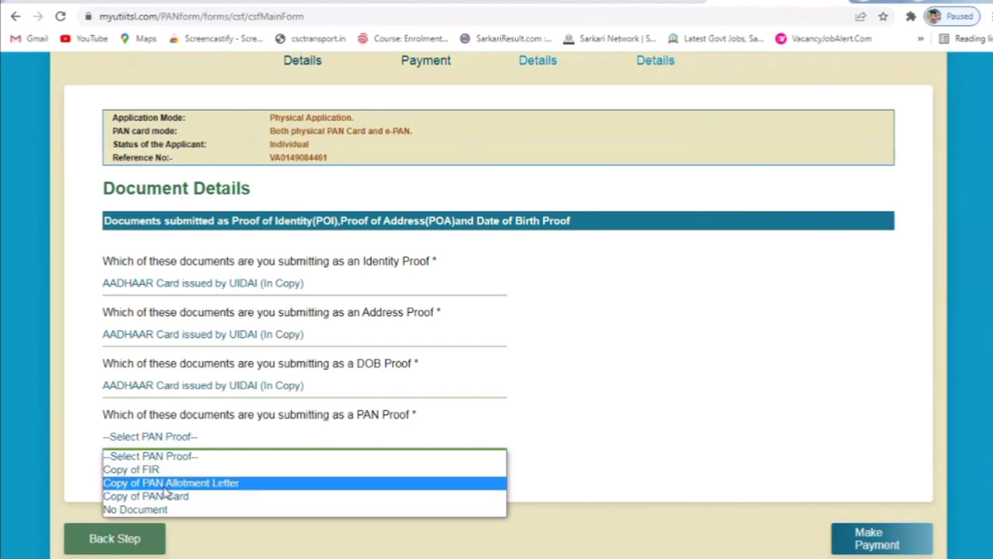
click(209, 509)
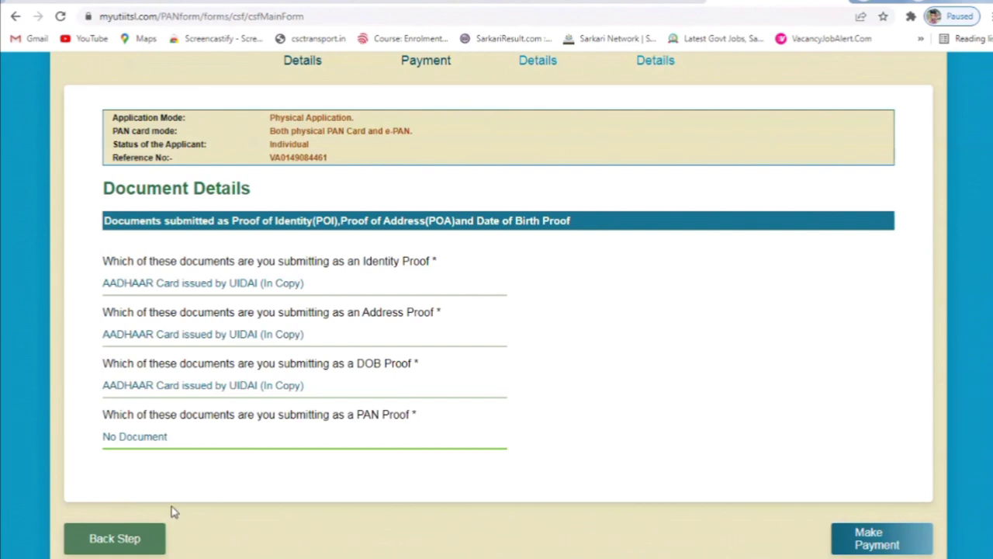
click(875, 545)
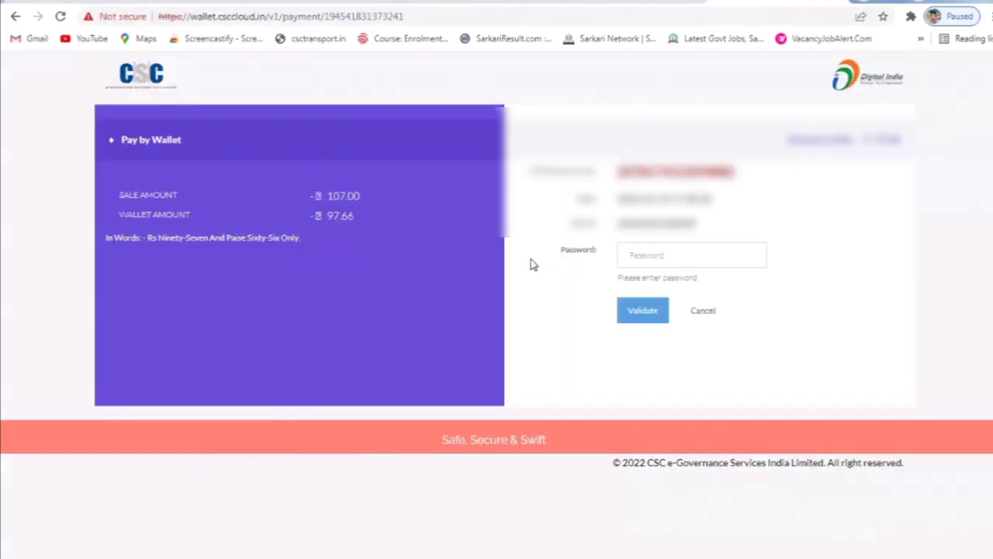
- Validate the CSC Wallet password, then enter the wallet PIN to authorise the 107.00 payment
click(672, 257)
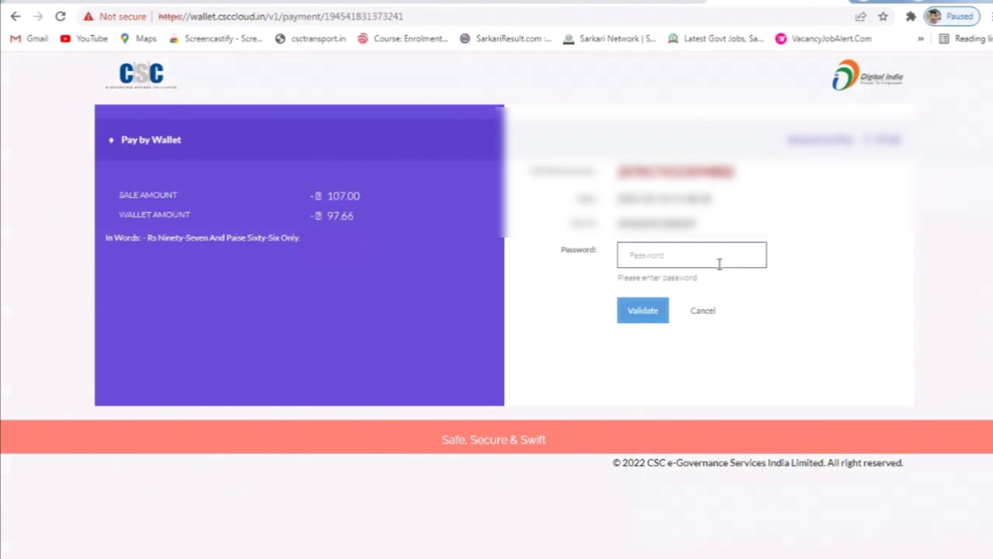
text(•••••••••)
click(661, 314)
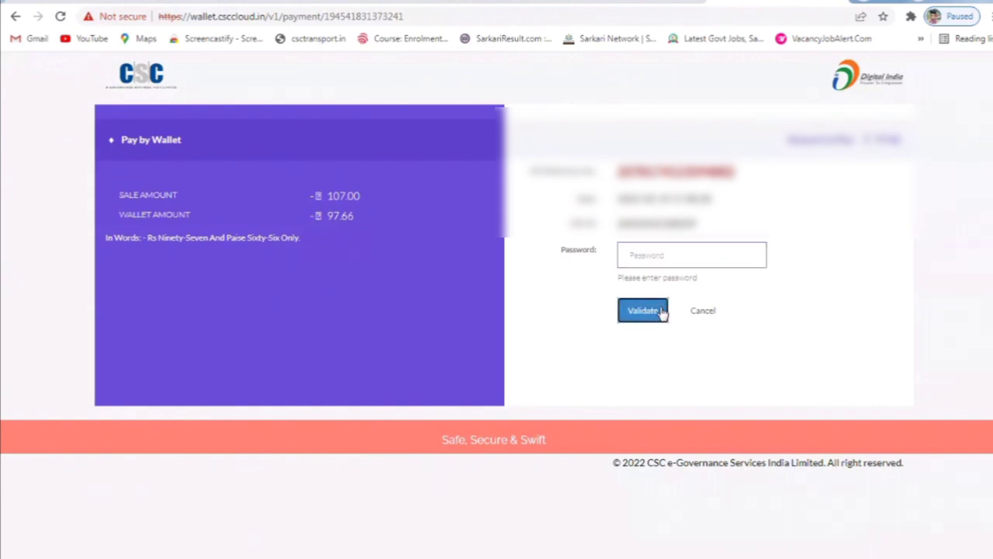
click(665, 259)
text(••••••)
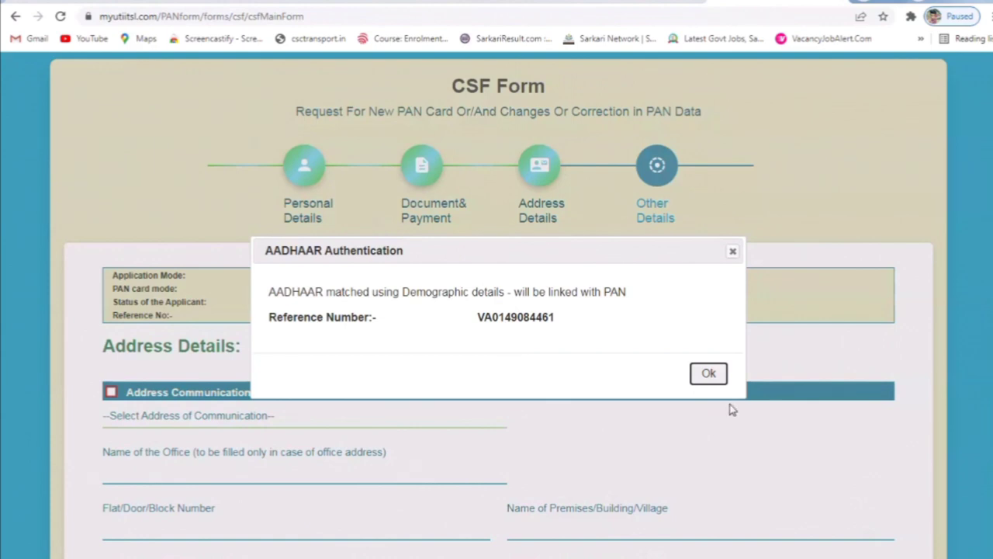
- Dismiss the Aadhaar authentication notice, choose RESIDENCE as communication address, and enter the flat number
click(711, 375)
scroll(704, 373, down, 2)
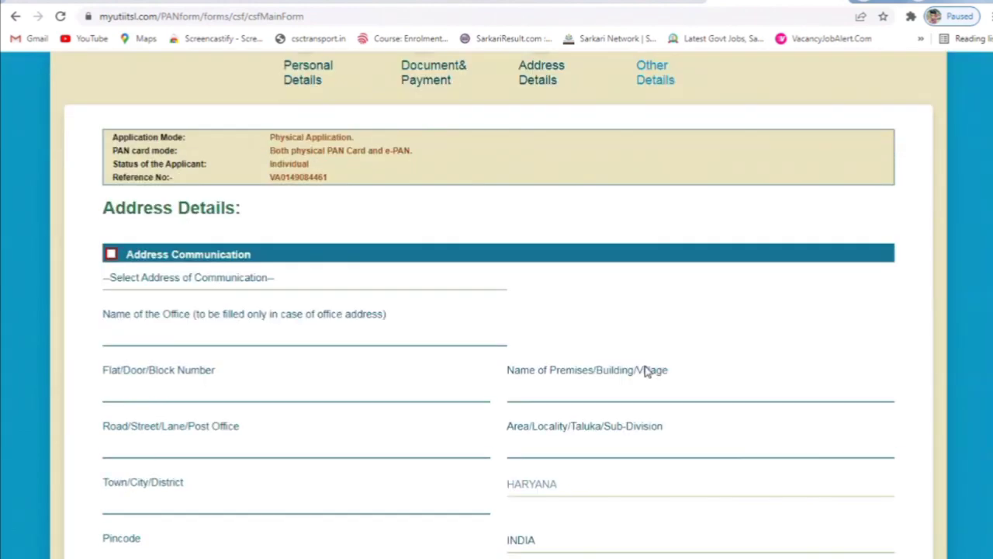
click(281, 289)
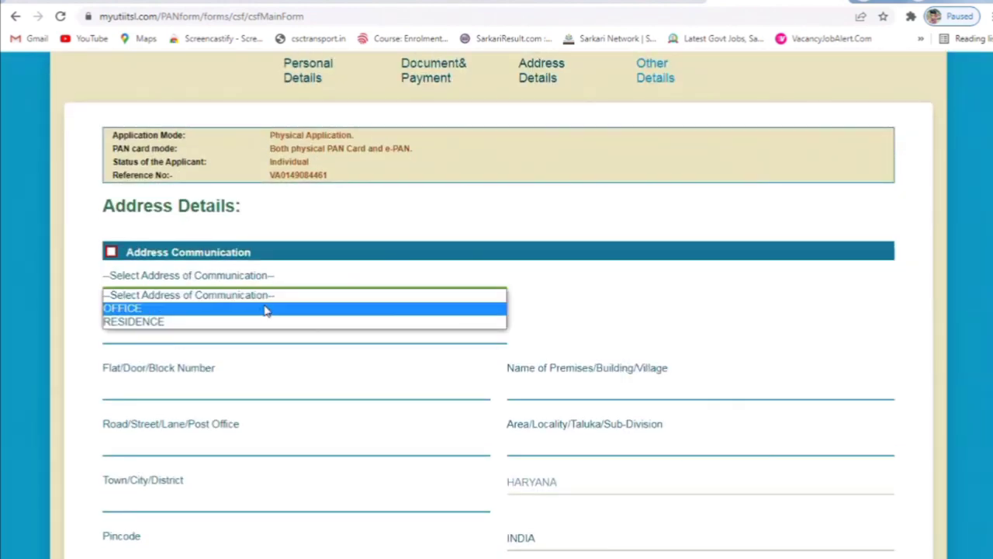
click(261, 323)
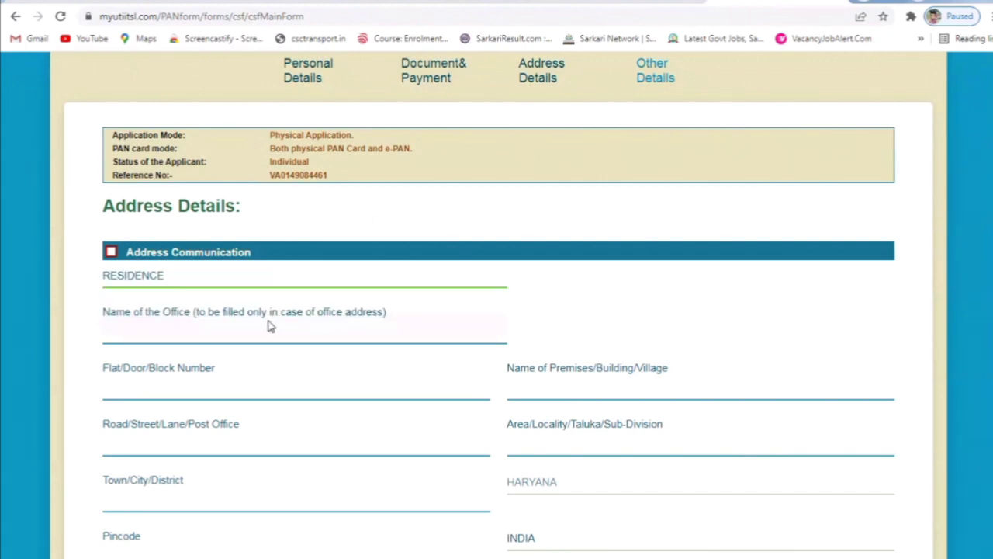
scroll(169, 415, down, 1)
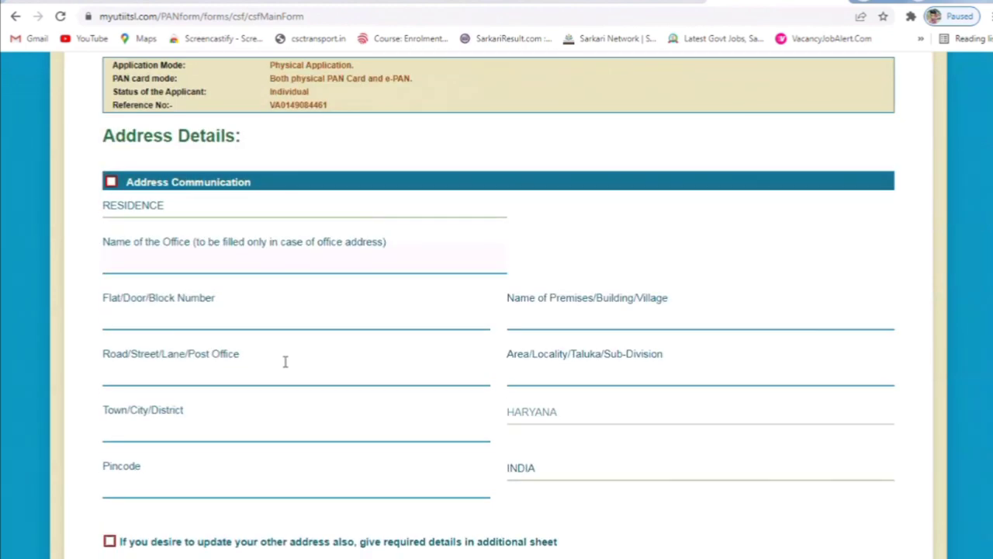
click(243, 321)
text(233/01)
click(524, 321)
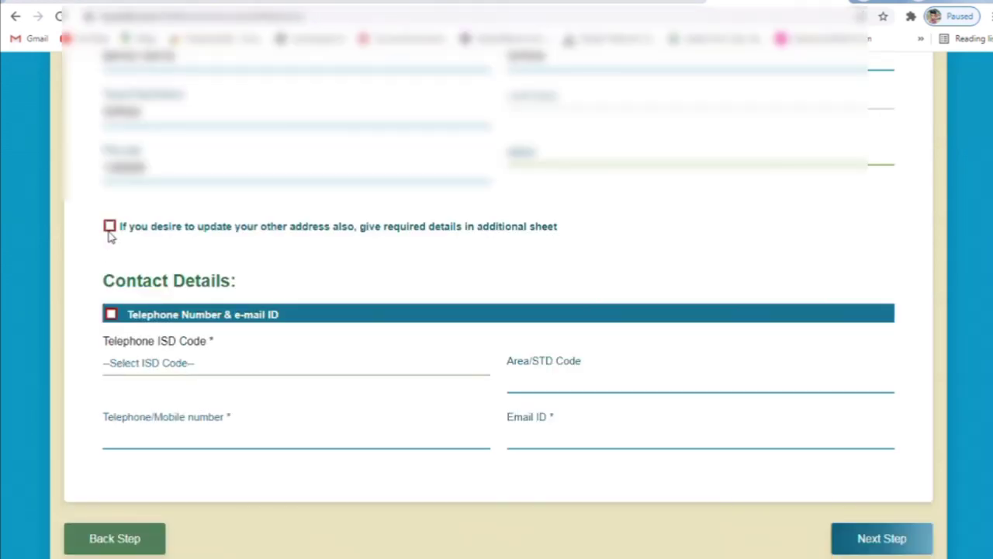
- Set the ISD code to INDIA, enter the mobile number, and continue to Photo & Signature Mismatch
click(110, 227)
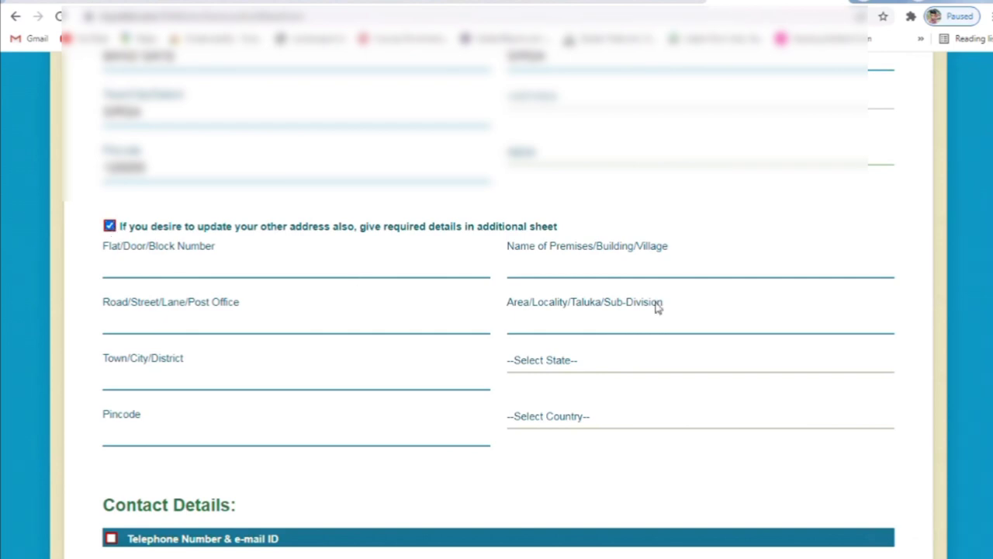
click(110, 227)
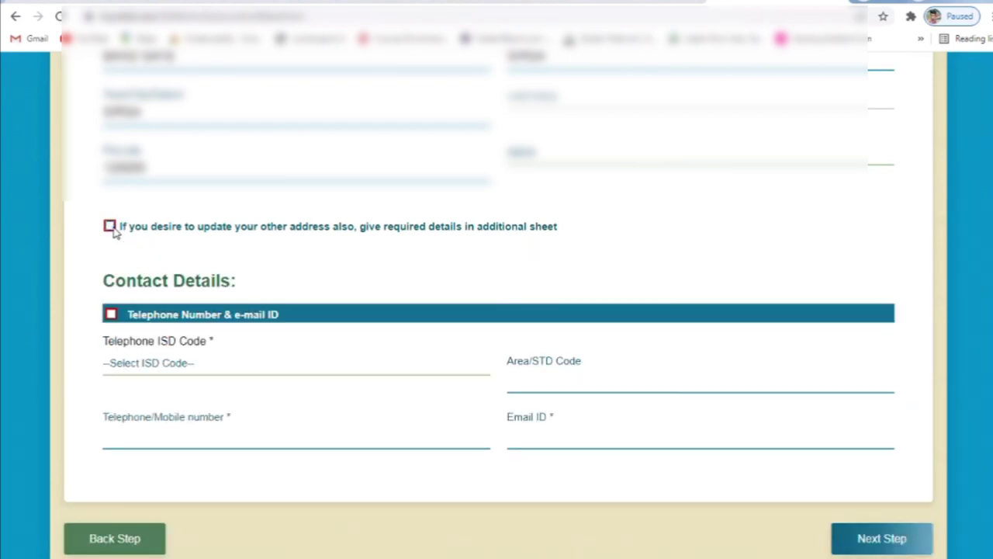
click(171, 376)
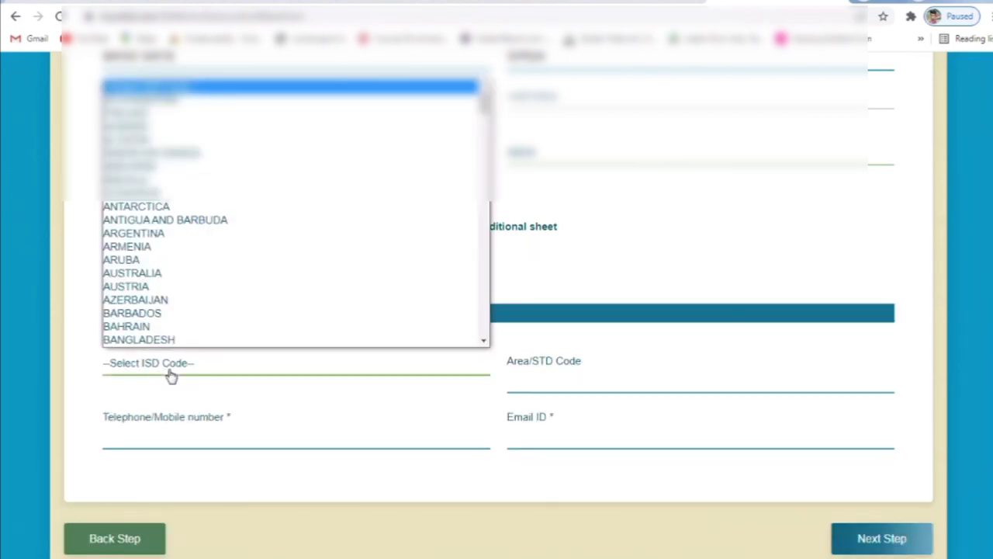
text(india)
key(Return)
key(Tab)
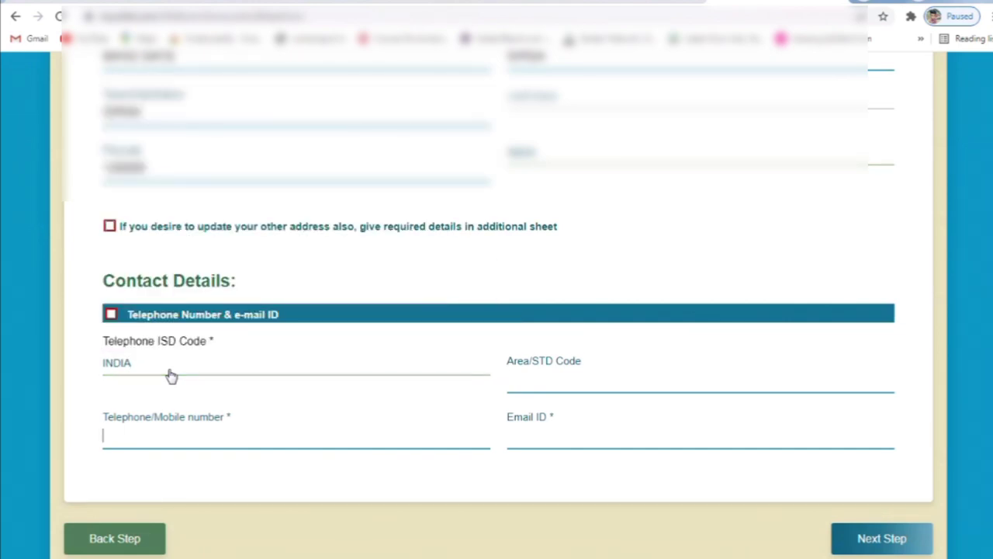
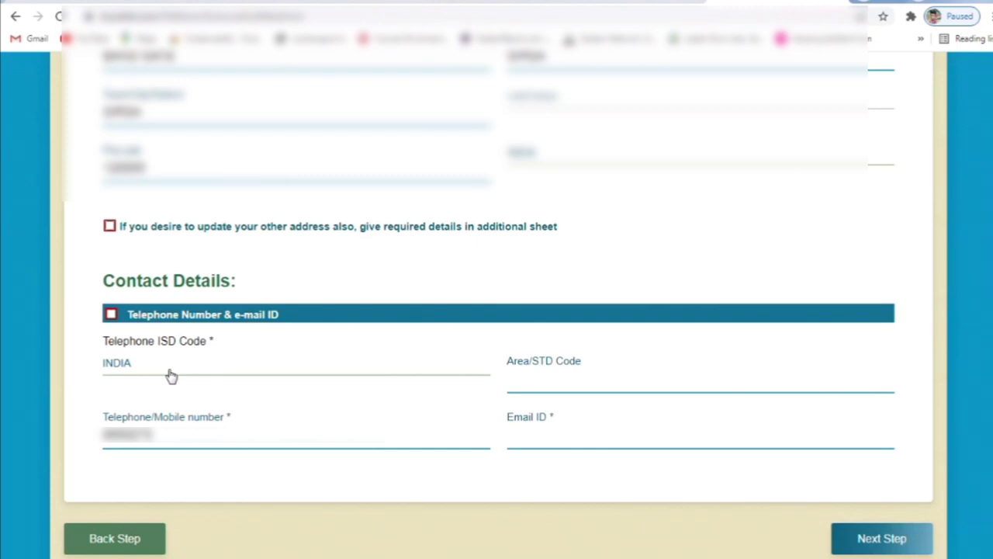
click(882, 538)
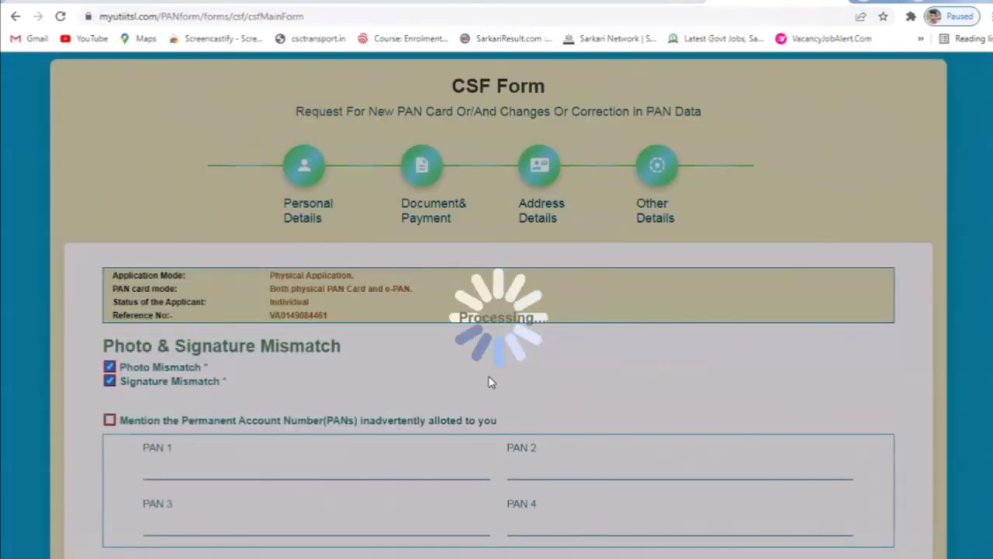
- Enter the PAN in the PAN 1 field, trimming its last character
scroll(487, 381, down, 3)
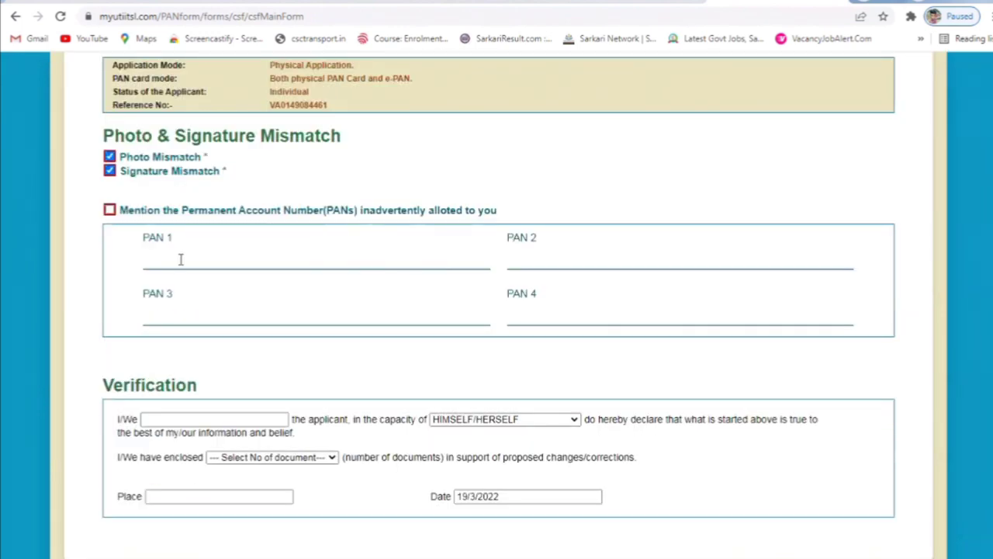
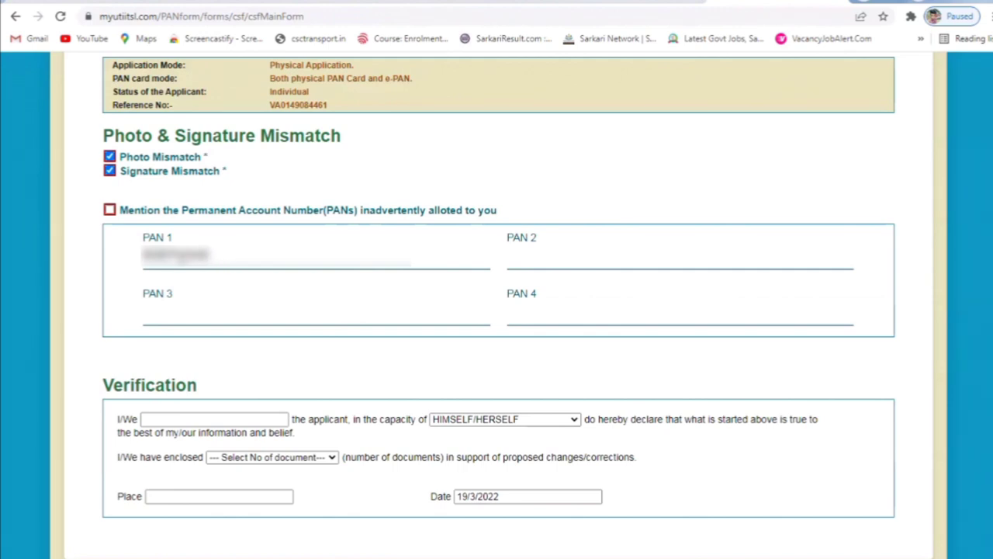
- Fill the verification with the applicant's name, 1 enclosed document and place SIRSA
click(205, 419)
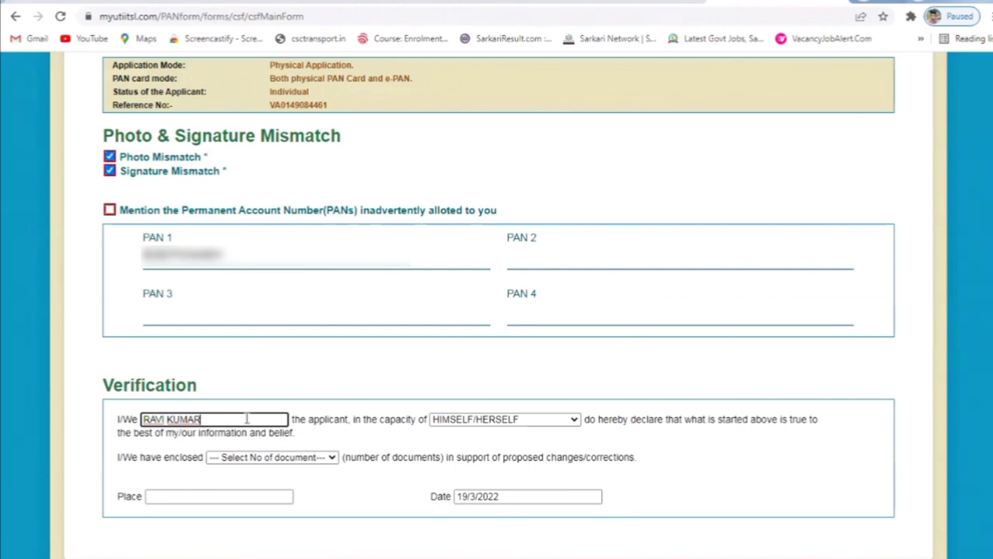
click(261, 458)
click(237, 347)
click(200, 497)
text(SIRSA)
click(235, 522)
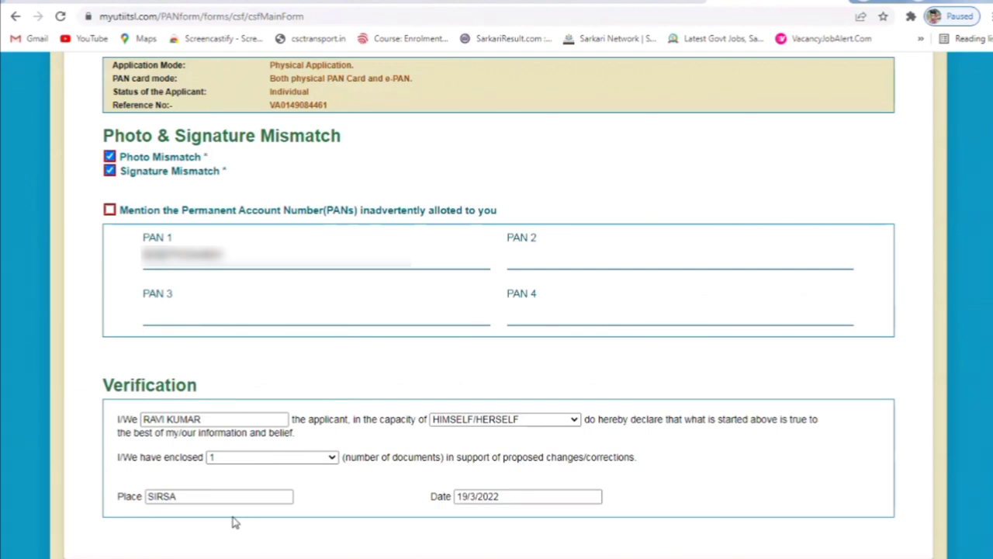
scroll(235, 522, down, 1)
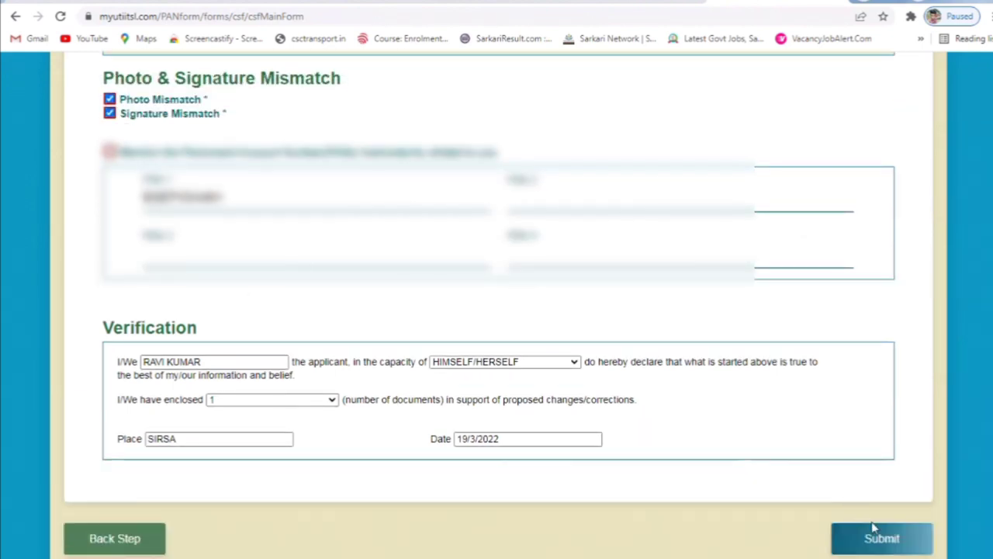
- Submit the completed CSF correction form
click(896, 548)
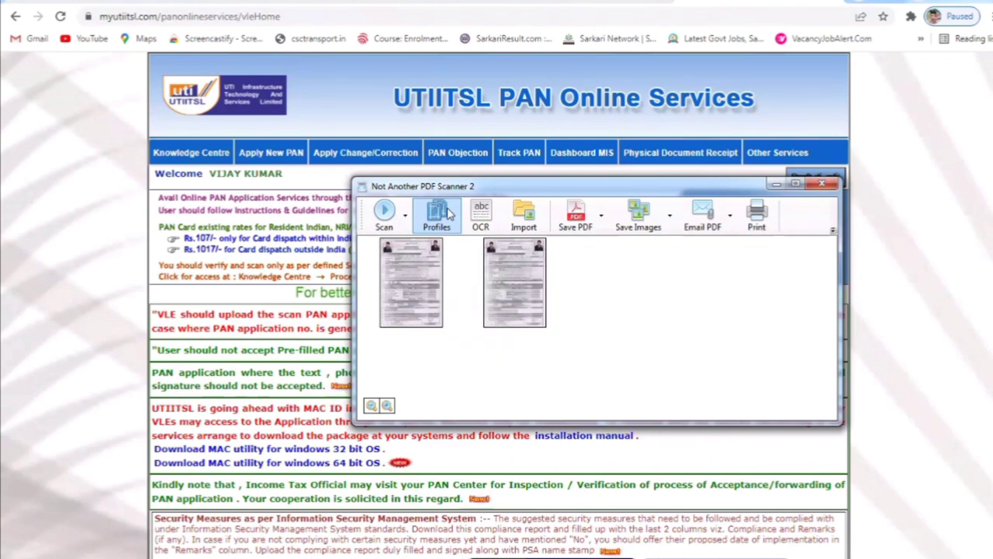
- Edit the EPSON L3110 scanner profile, briefly trying 600 dpi but keeping resolution at 300 dpi
click(449, 214)
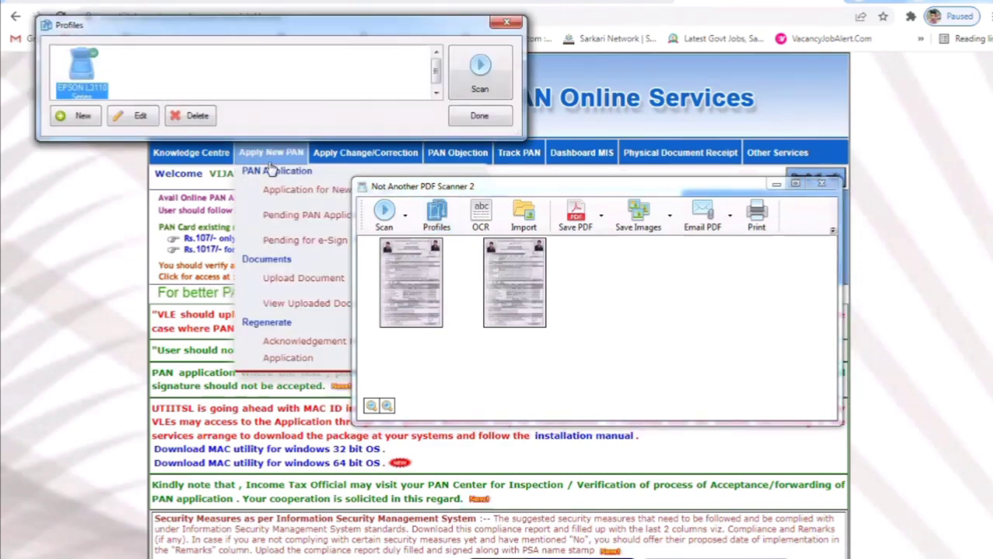
click(140, 116)
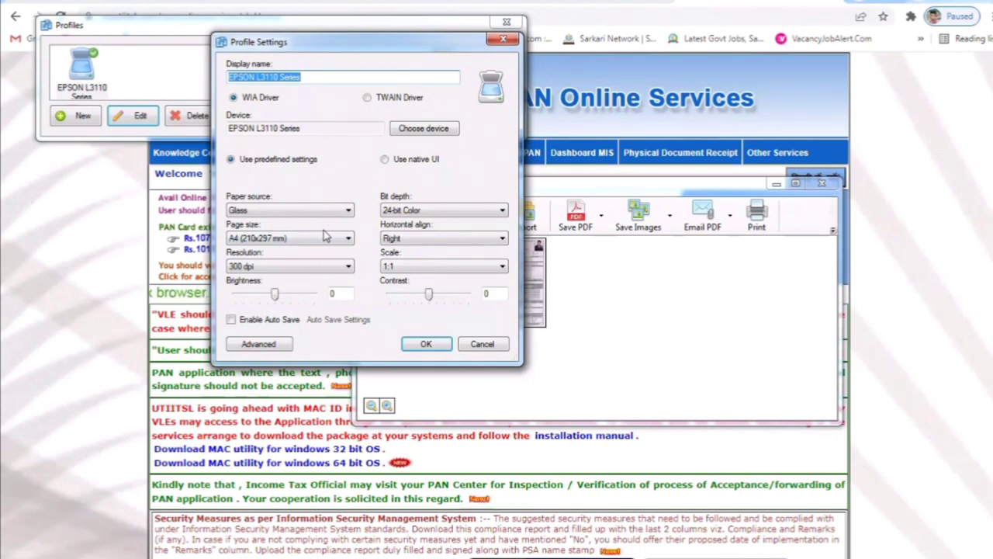
click(332, 266)
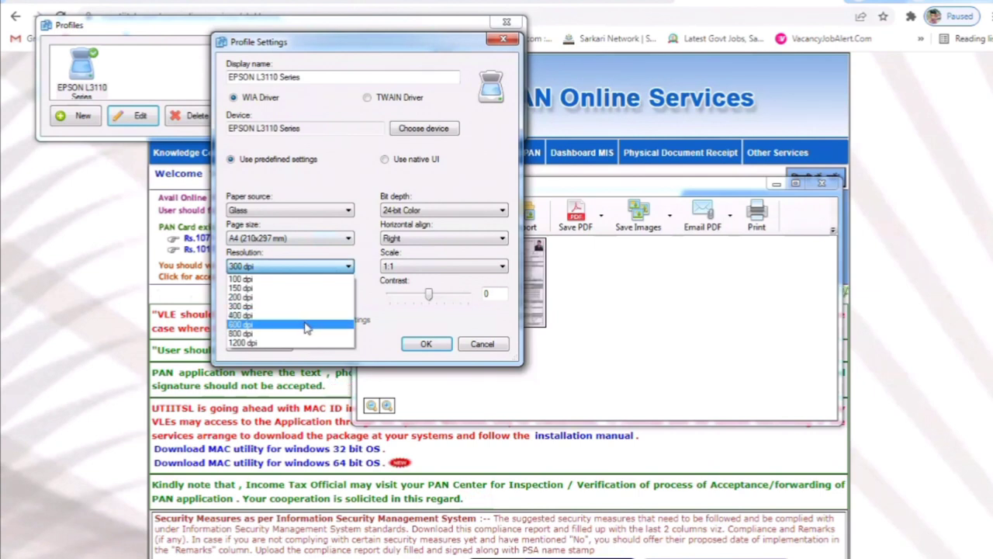
click(305, 324)
click(322, 268)
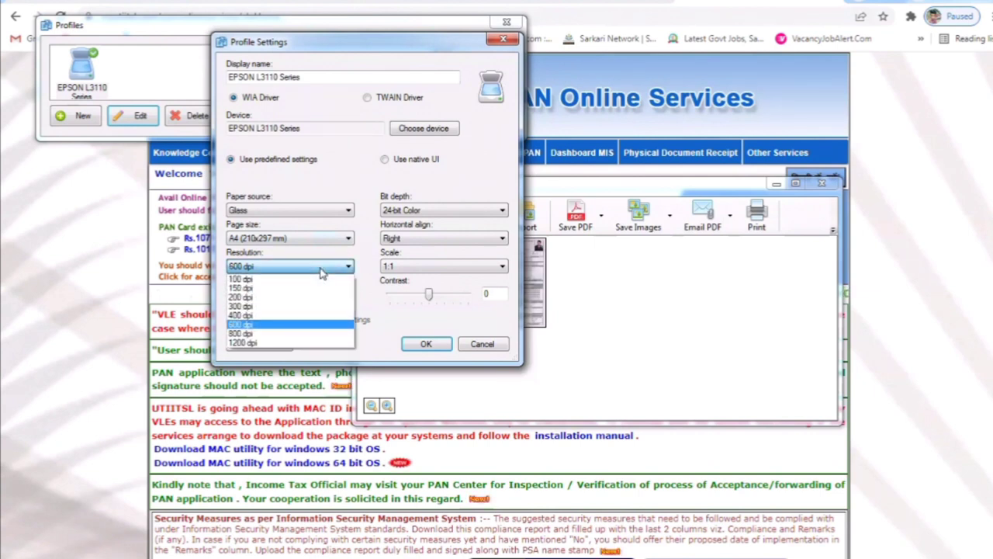
click(309, 309)
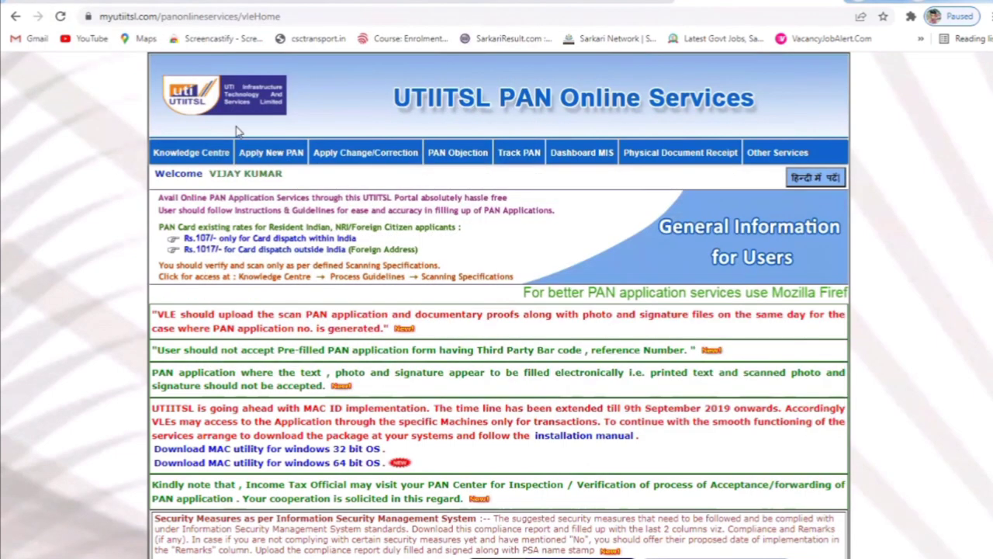
- Go to Apply Change/Correction > Upload Document and start the upload for the pending application
mouse_move(270, 155)
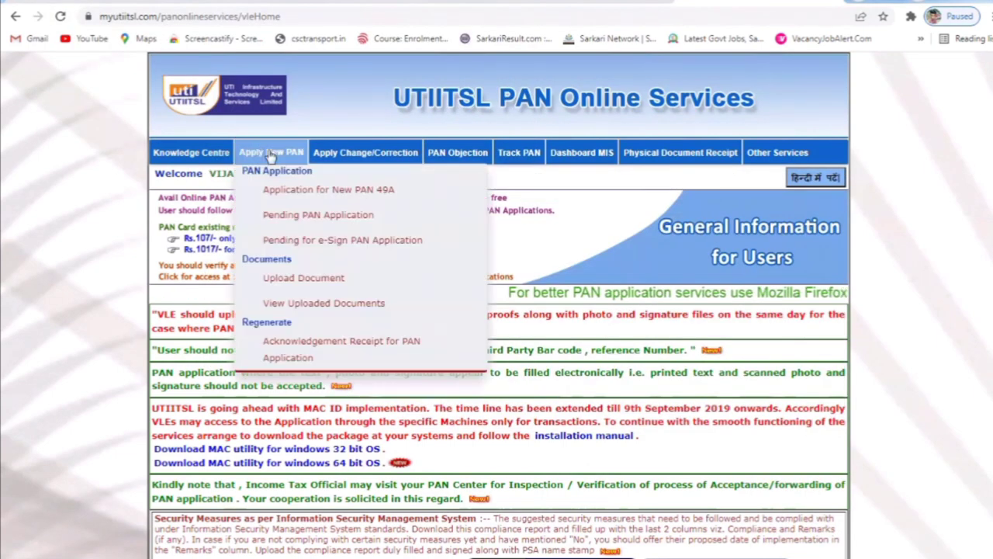
mouse_move(335, 154)
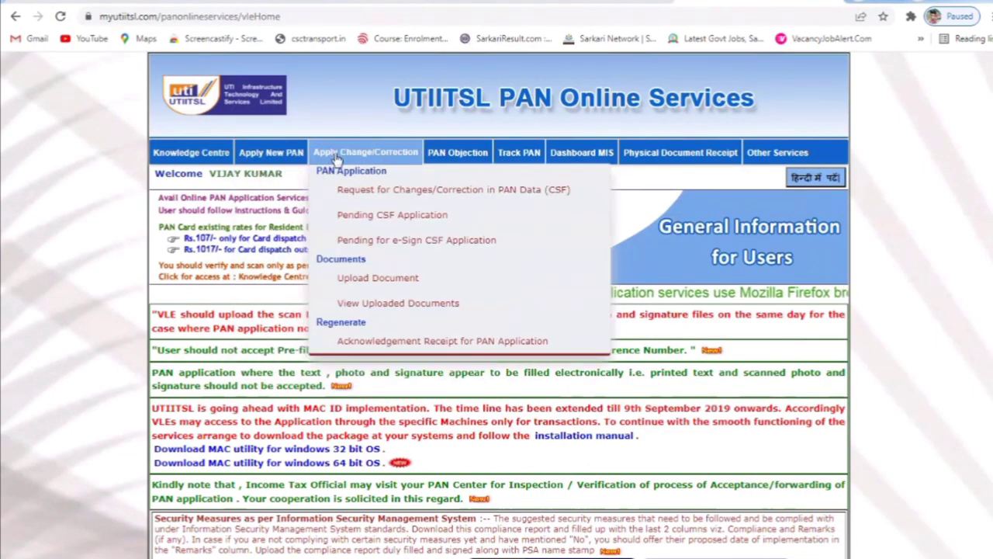
click(377, 278)
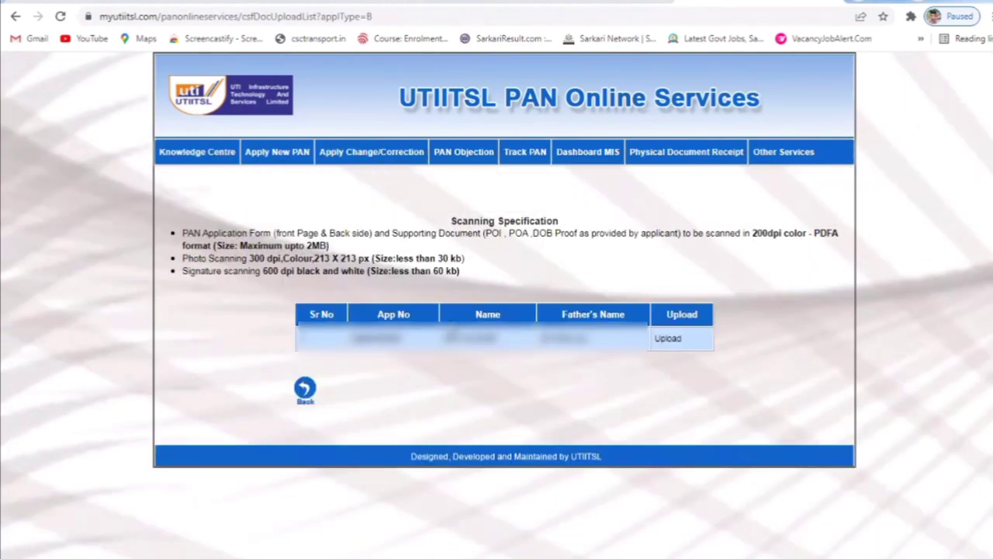
click(677, 345)
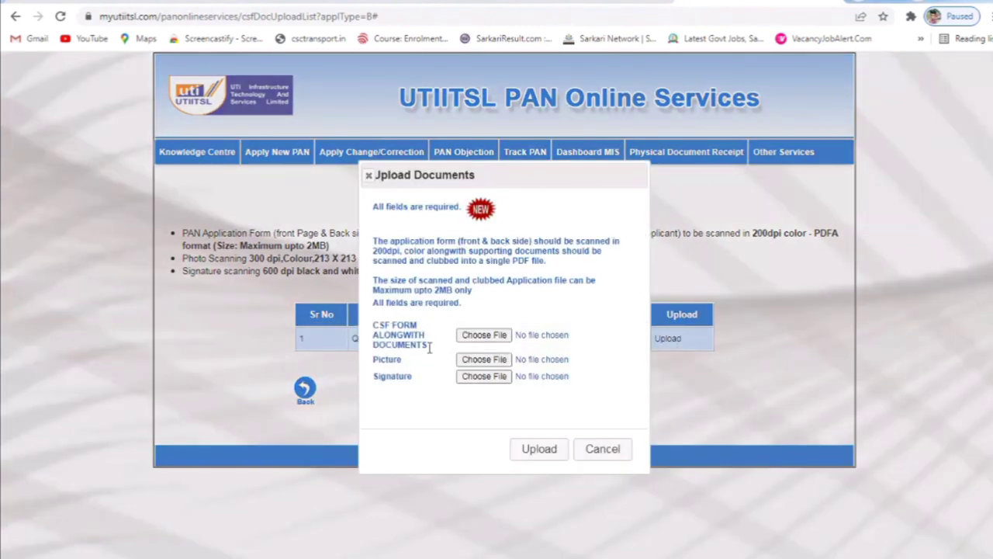
- Choose R.3.pdf for the CSF form, previewing the scanned PDF pages first
click(475, 337)
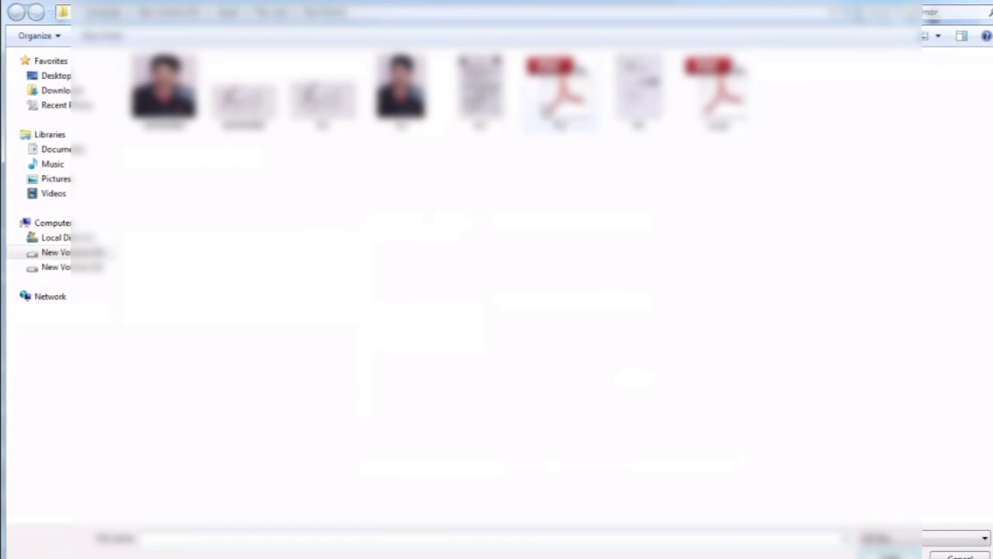
right_click(562, 110)
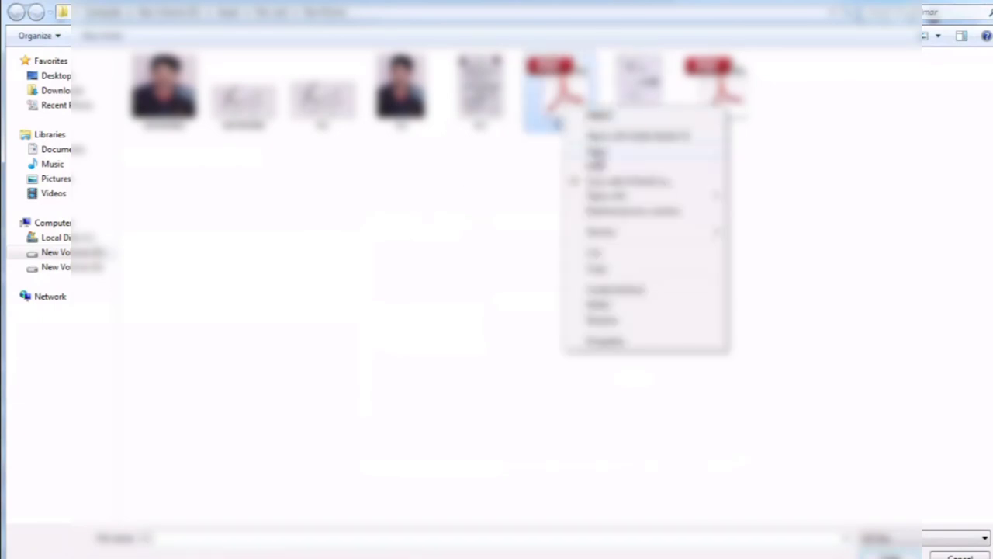
click(594, 159)
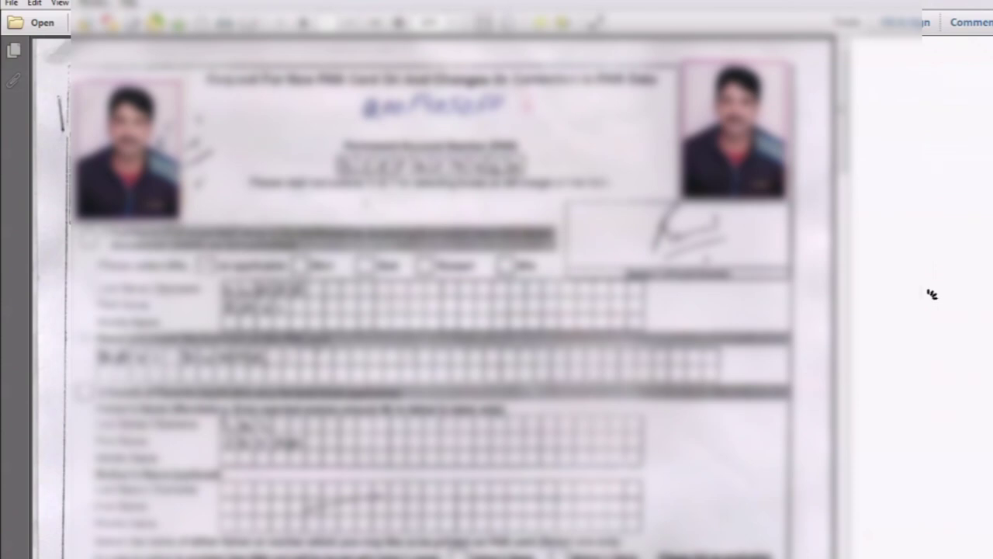
scroll(931, 293, down, 5)
scroll(931, 298, down, 10)
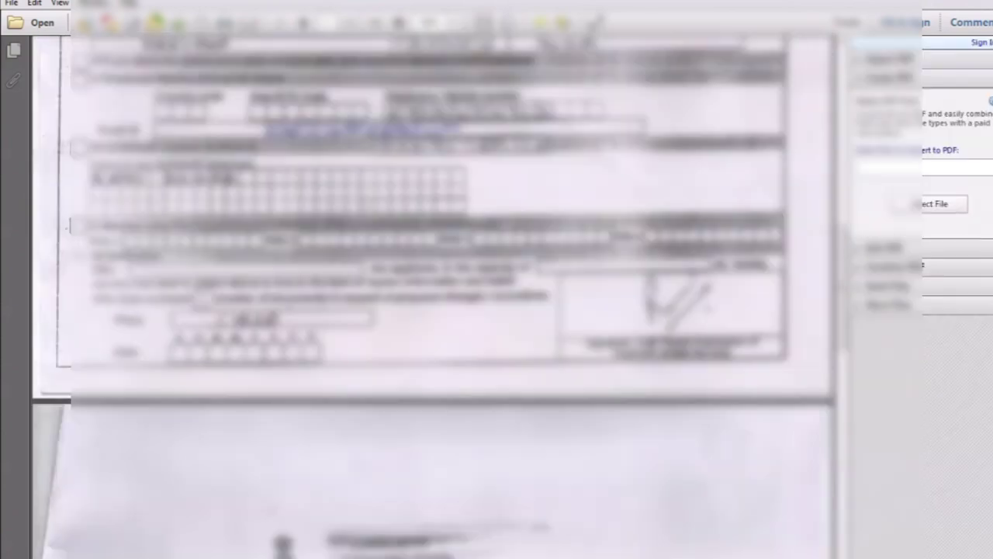
scroll(434, 295, down, 5)
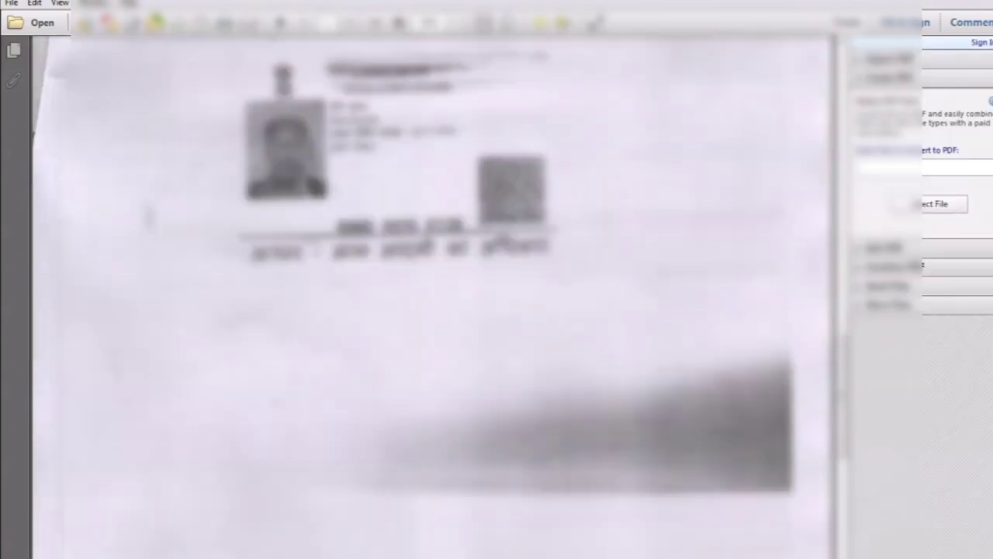
scroll(435, 294, down, 10)
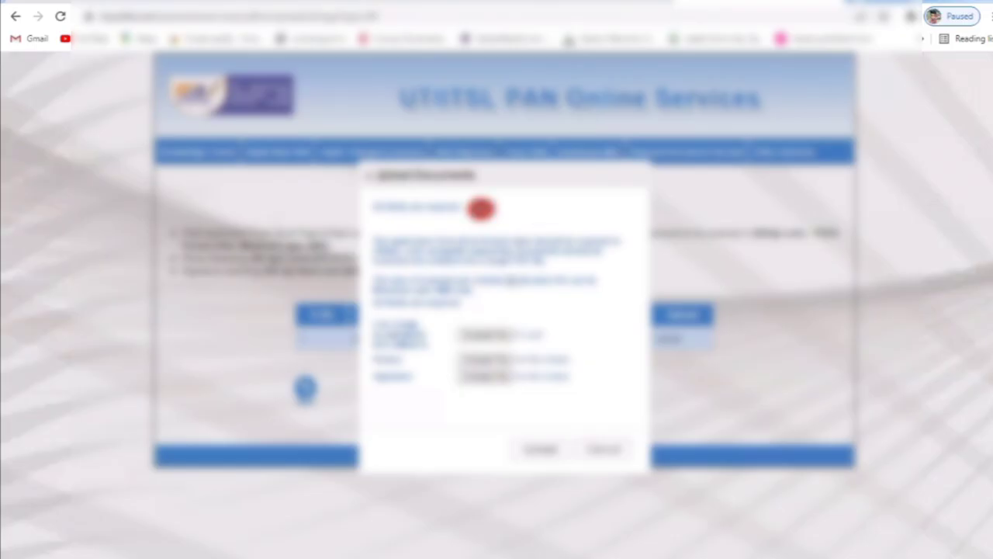
- Attach 1647693063.jpg as the picture and 1647693068.jpg as the signature
click(498, 360)
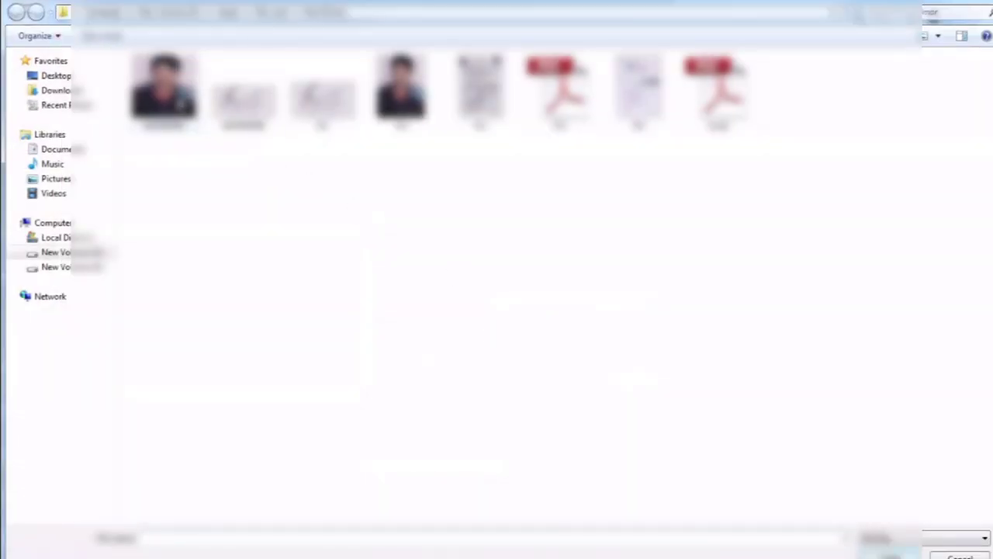
click(178, 104)
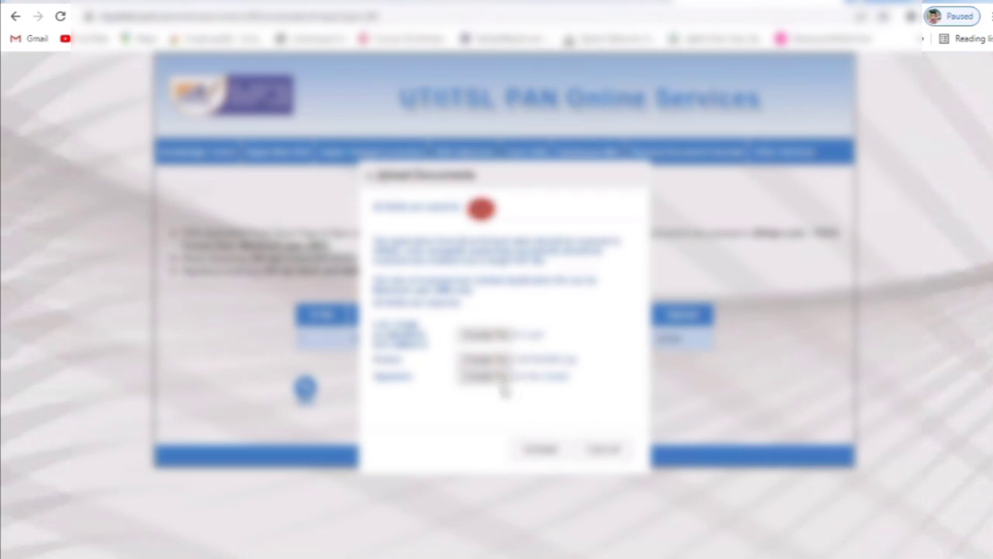
click(500, 379)
double_click(252, 91)
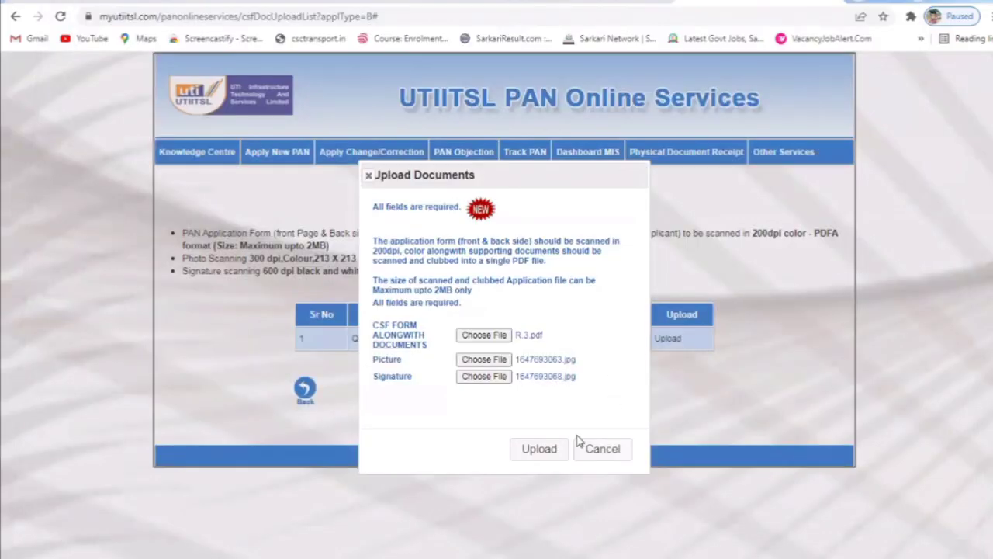
- Upload the CSF form, photo and signature, then acknowledge the confirmation message
click(557, 451)
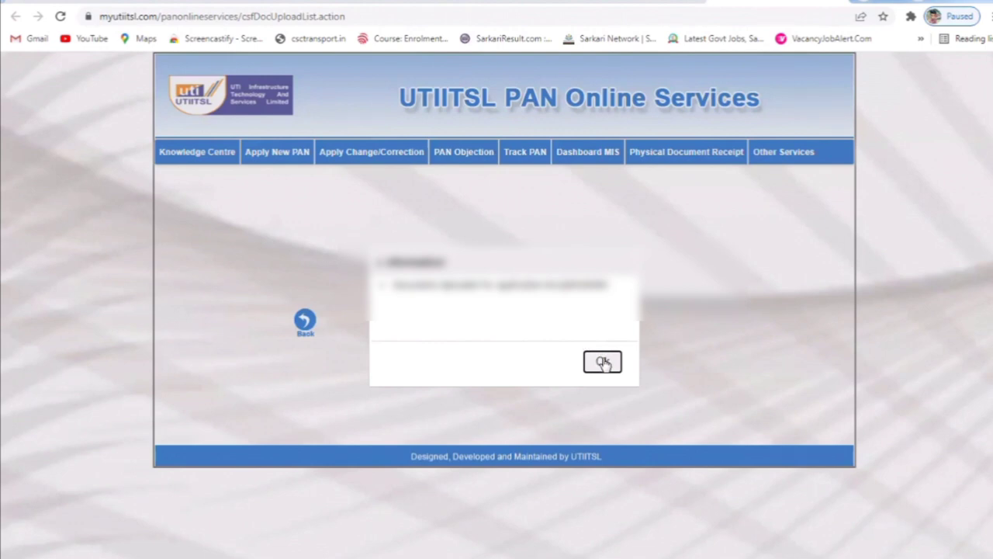
click(603, 362)
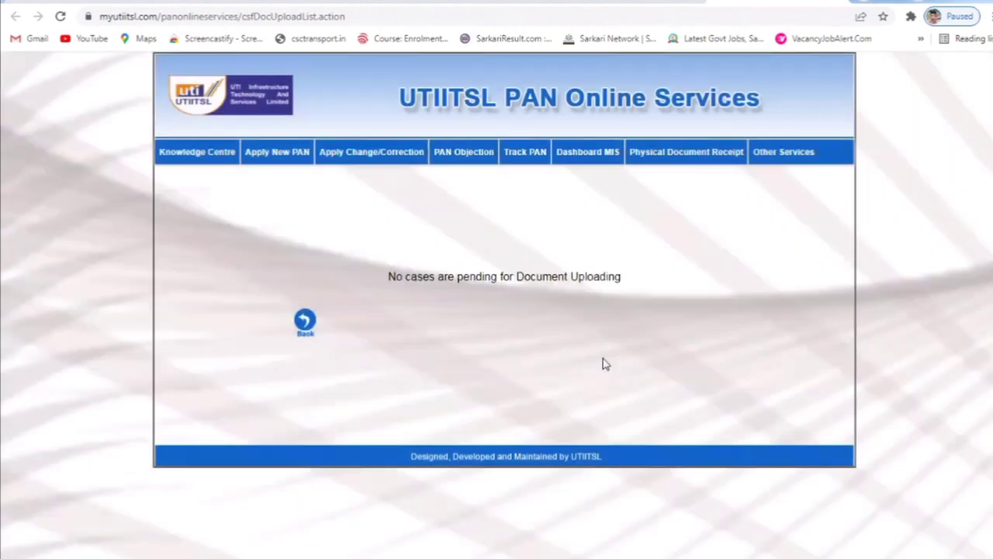